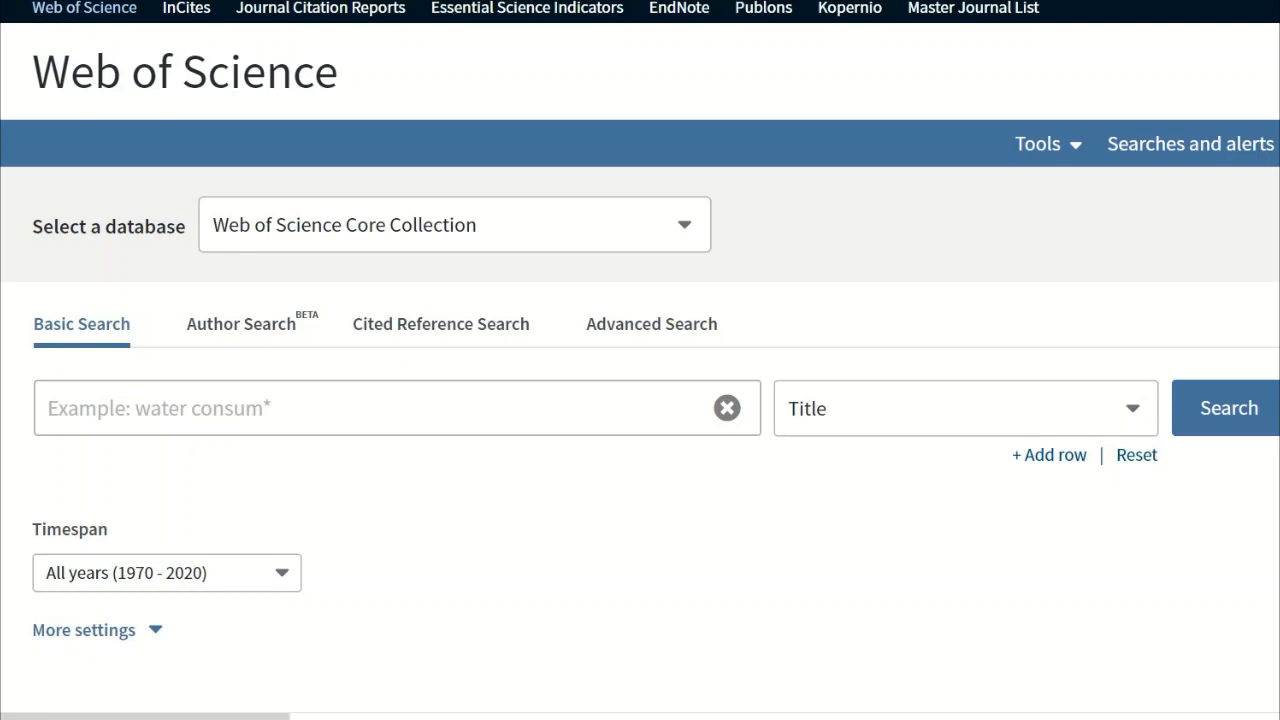
- Enter "academic resilience" as the basic search term for the Web of Science Core Collection
{"action": "left_click", "coordinate": [684, 225]}
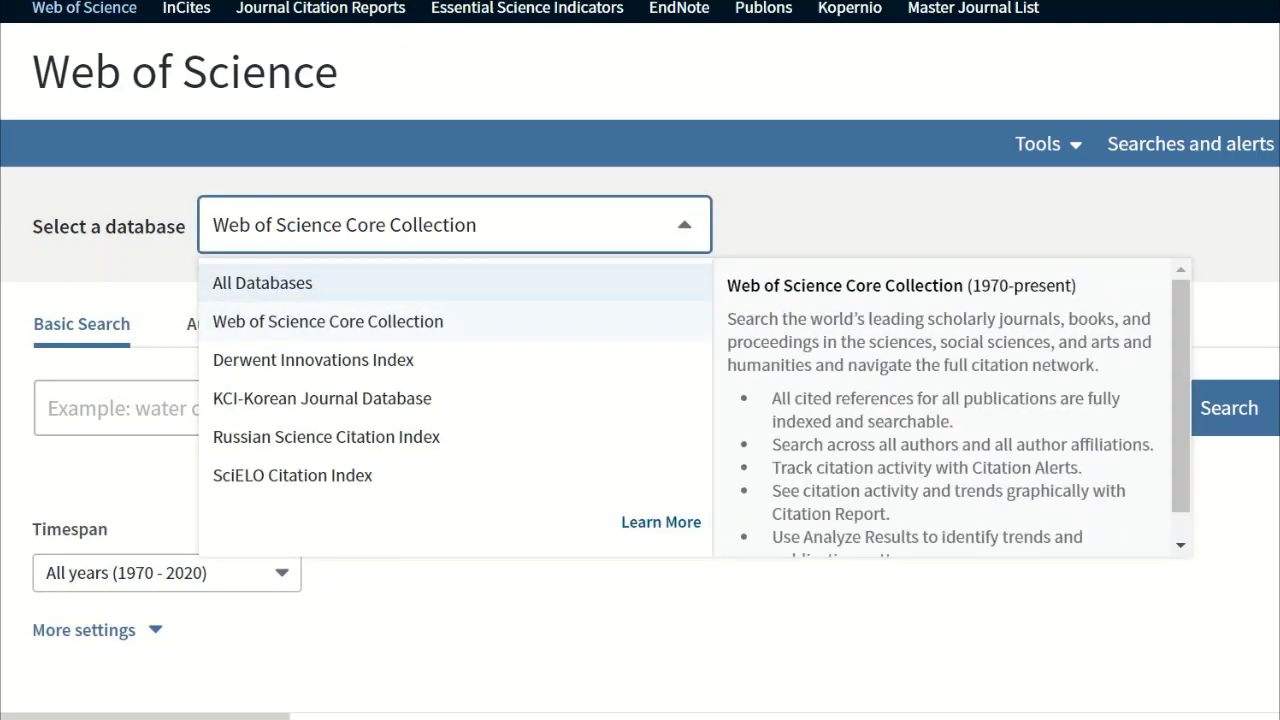
{"action": "left_click", "coordinate": [684, 225]}
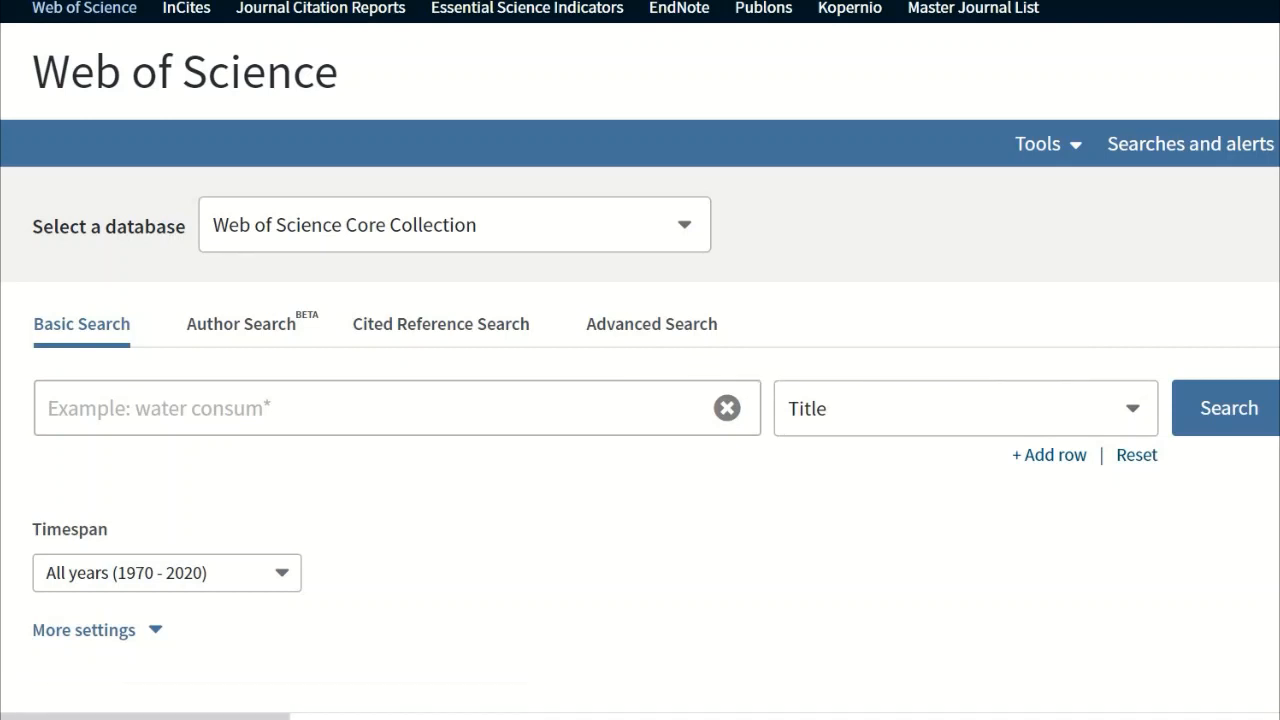
{"action": "left_click", "coordinate": [240, 408]}
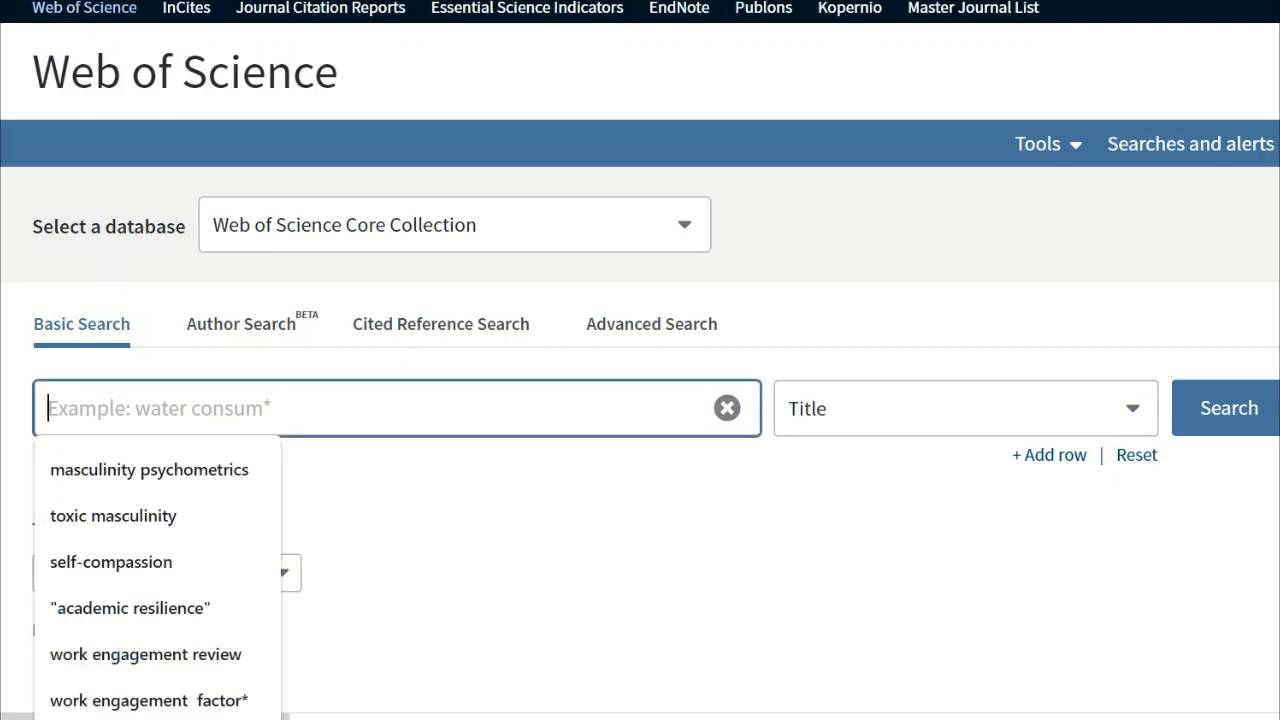
{"action": "type", "text": "academidc"}
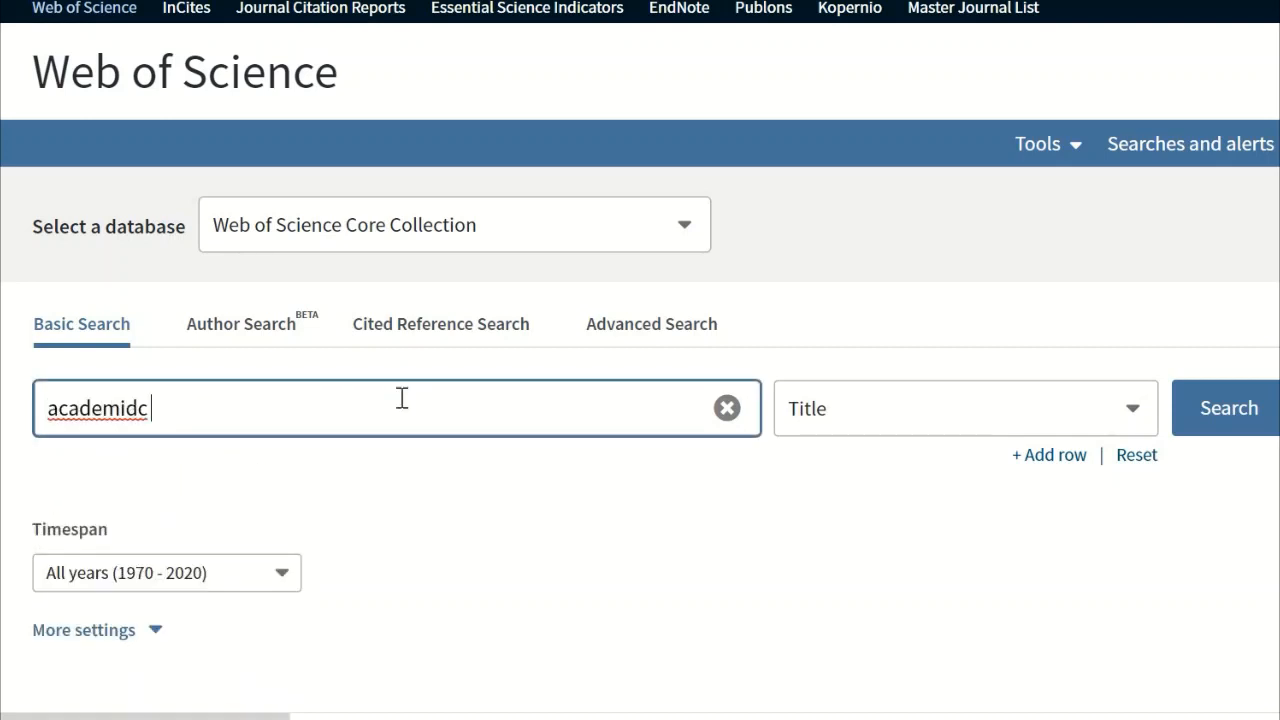
{"action": "key", "text": "BackSpace"}
{"action": "key", "text": "BackSpace"}
{"action": "type", "text": "e"}
{"action": "key", "text": "BackSpace"}
{"action": "key", "text": "BackSpace"}
{"action": "key", "text": "BackSpace"}
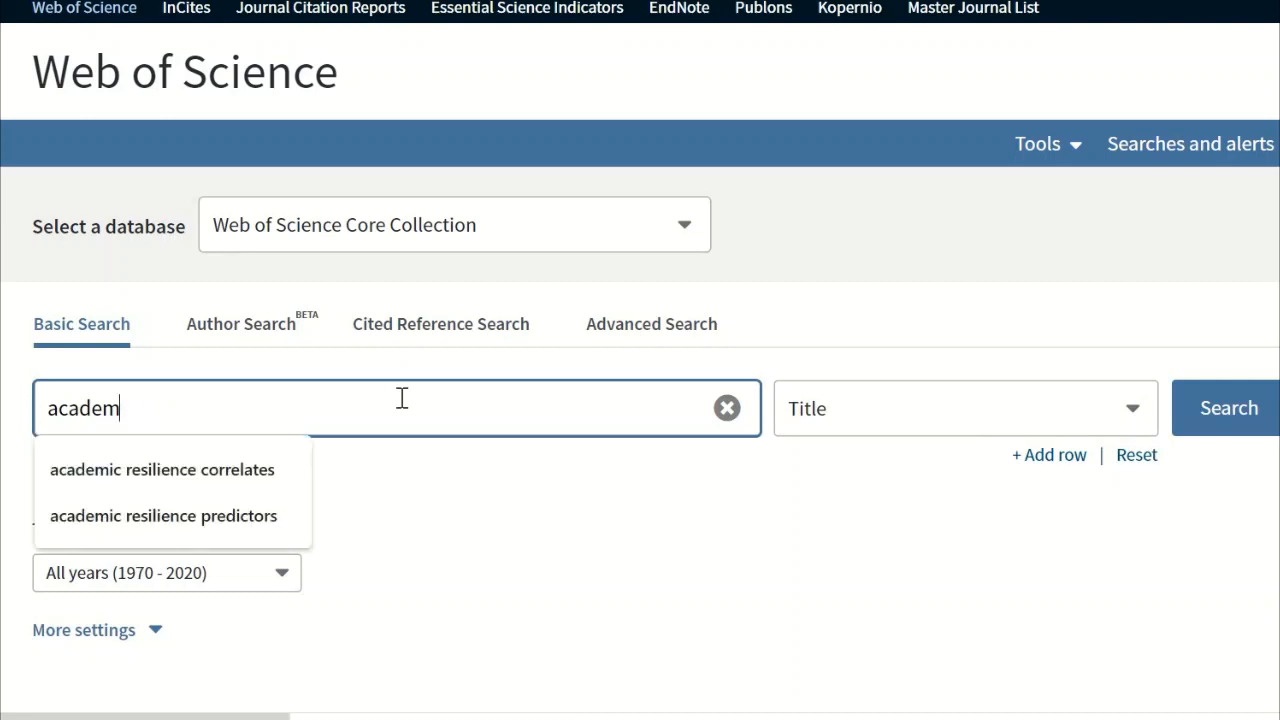
{"action": "type", "text": "ic resilience"}
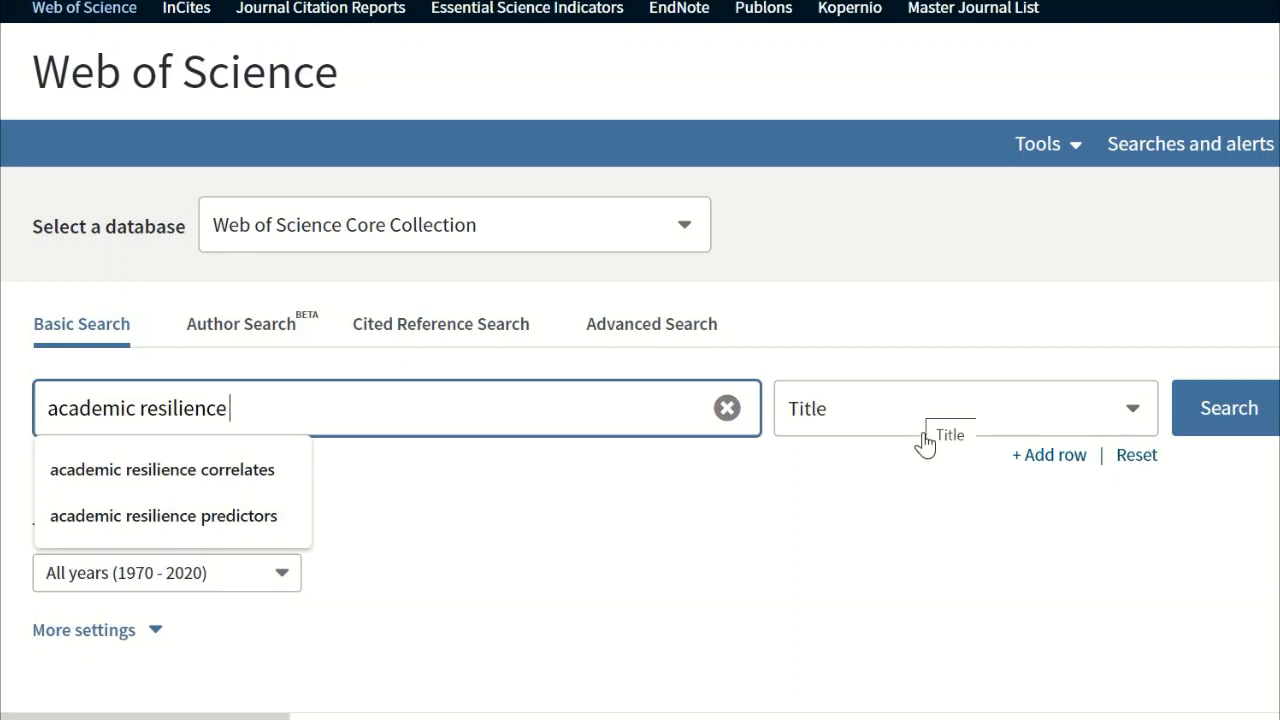
- Run the search on the Title field across all years
{"action": "left_click", "coordinate": [1131, 418]}
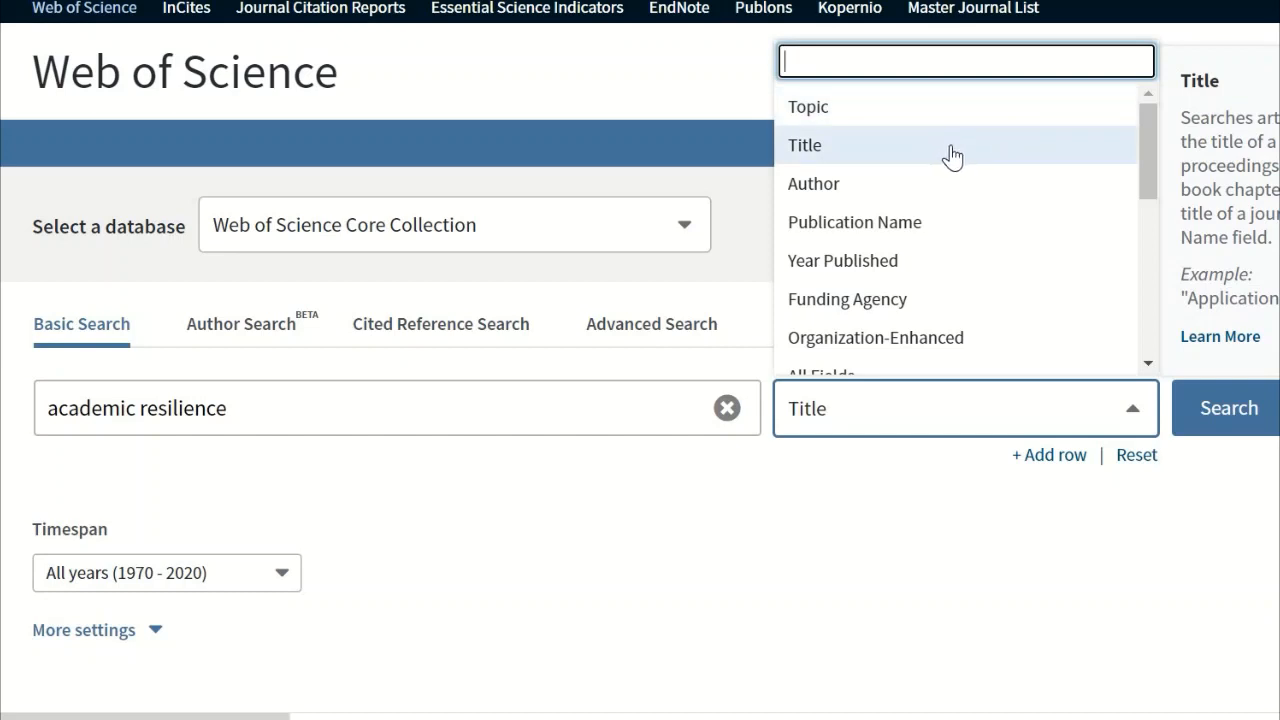
{"action": "left_click", "coordinate": [899, 541]}
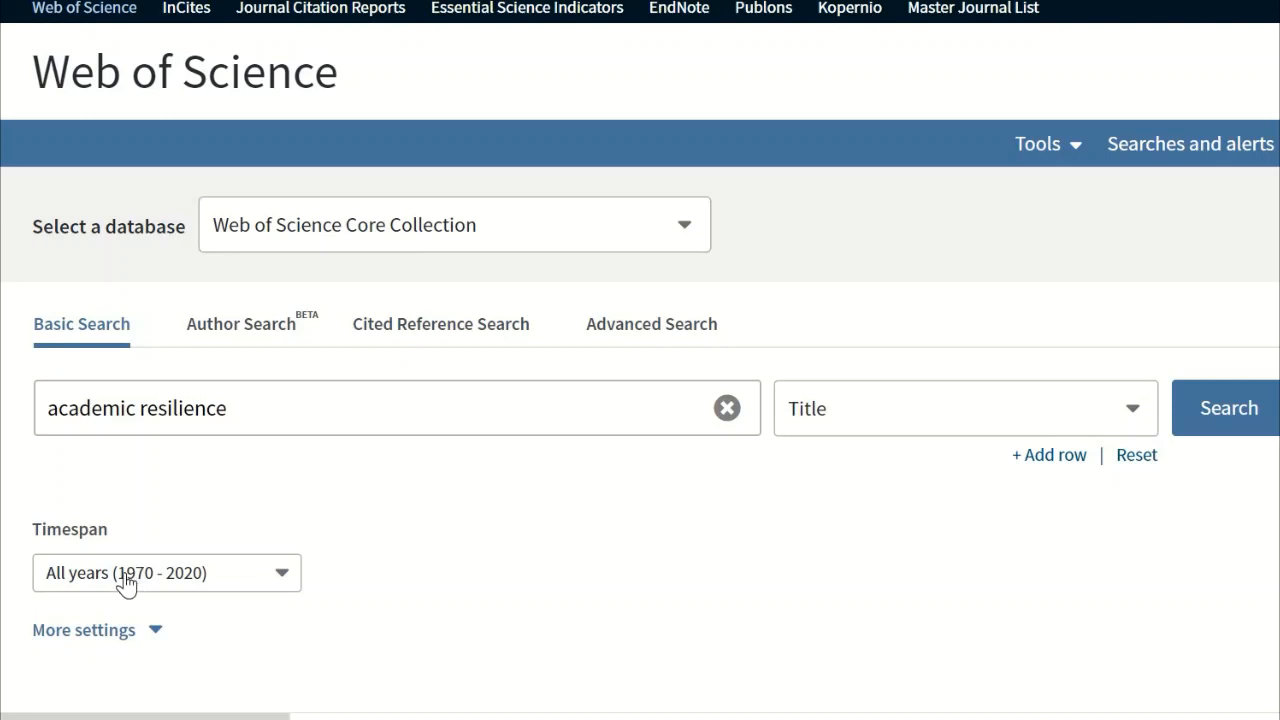
{"action": "left_click", "coordinate": [1236, 433]}
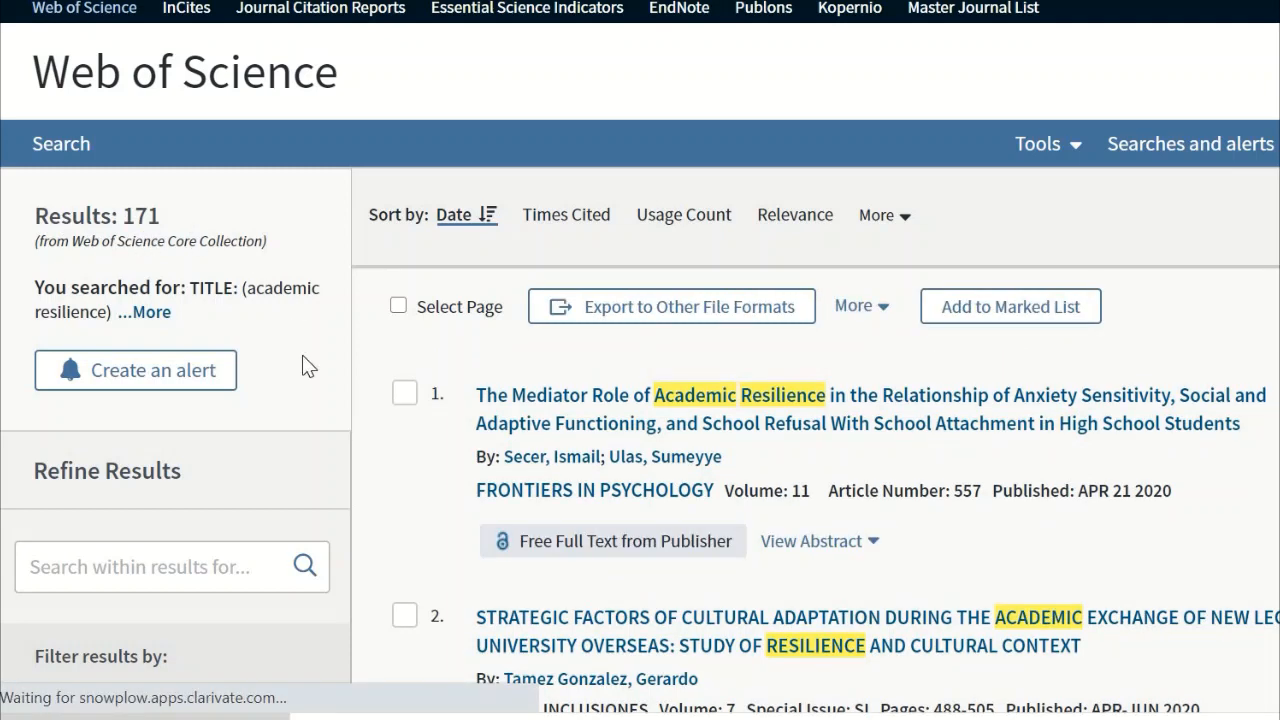
- Refine the search results to the Article document type
{"action": "scroll", "coordinate": [302, 355], "scroll_direction": "down", "scroll_amount": 2}
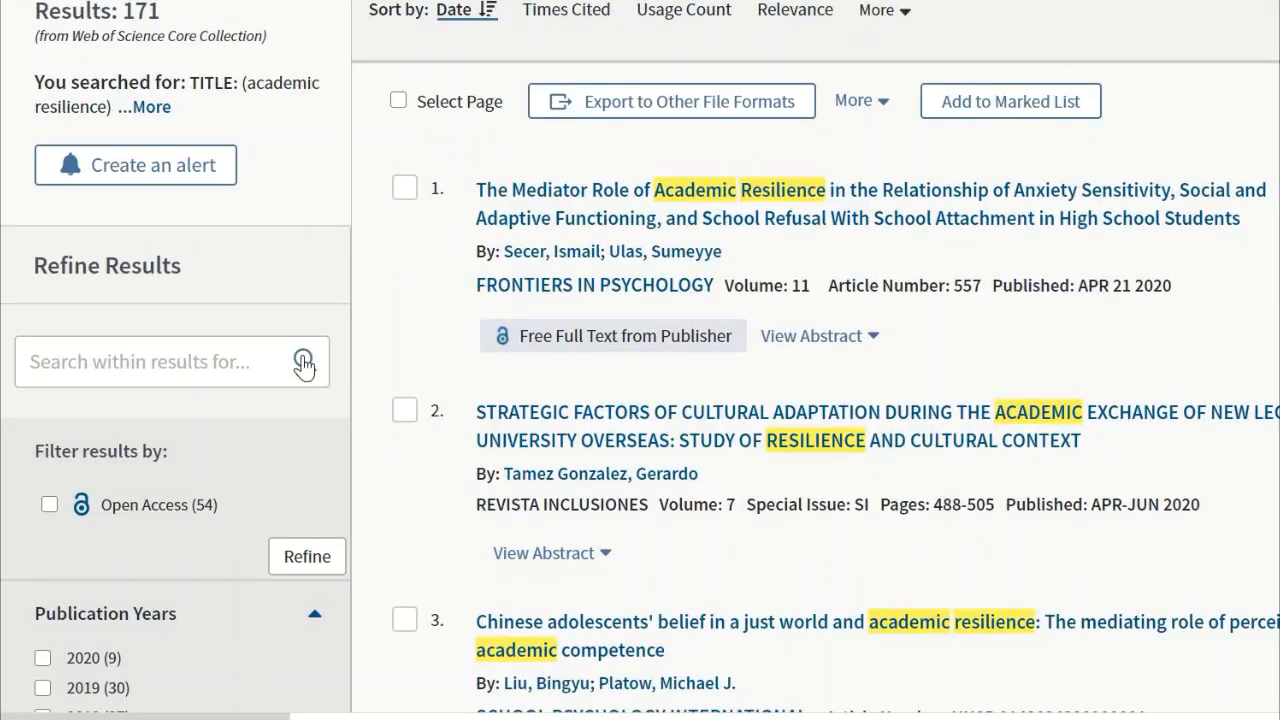
{"action": "scroll", "coordinate": [303, 365], "scroll_direction": "down", "scroll_amount": 8}
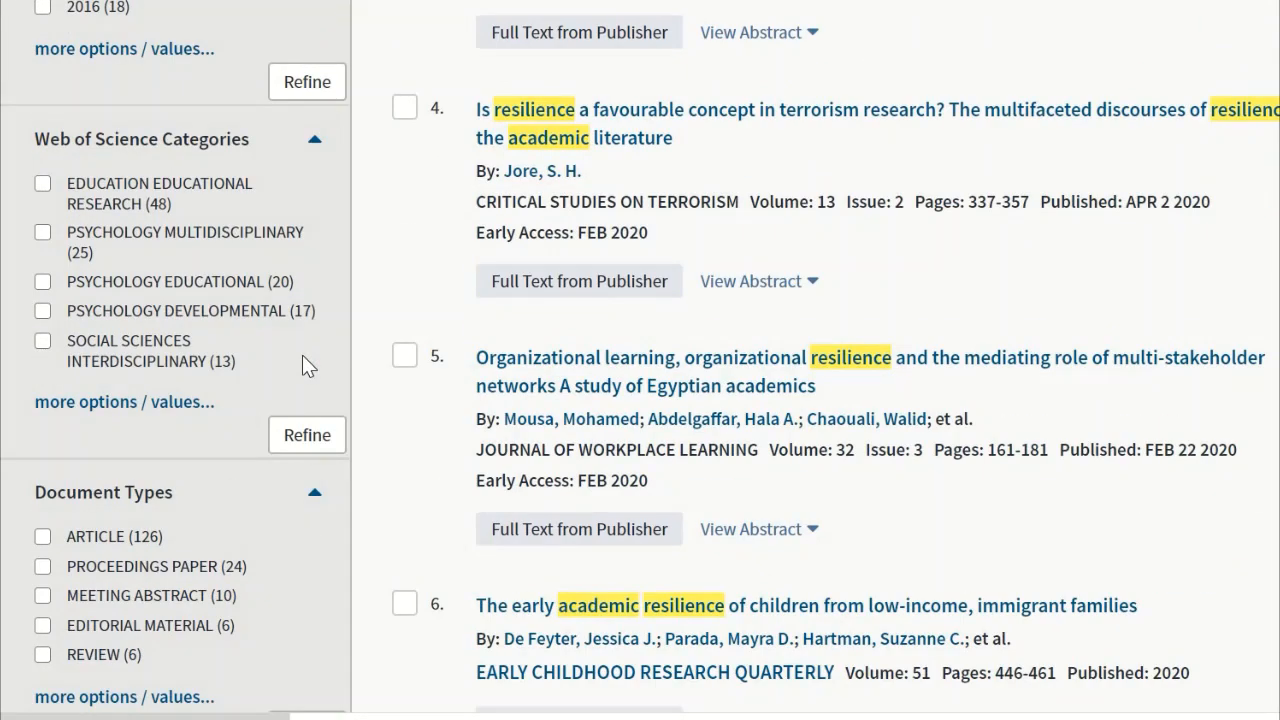
{"action": "scroll", "coordinate": [302, 360], "scroll_direction": "down", "scroll_amount": 3}
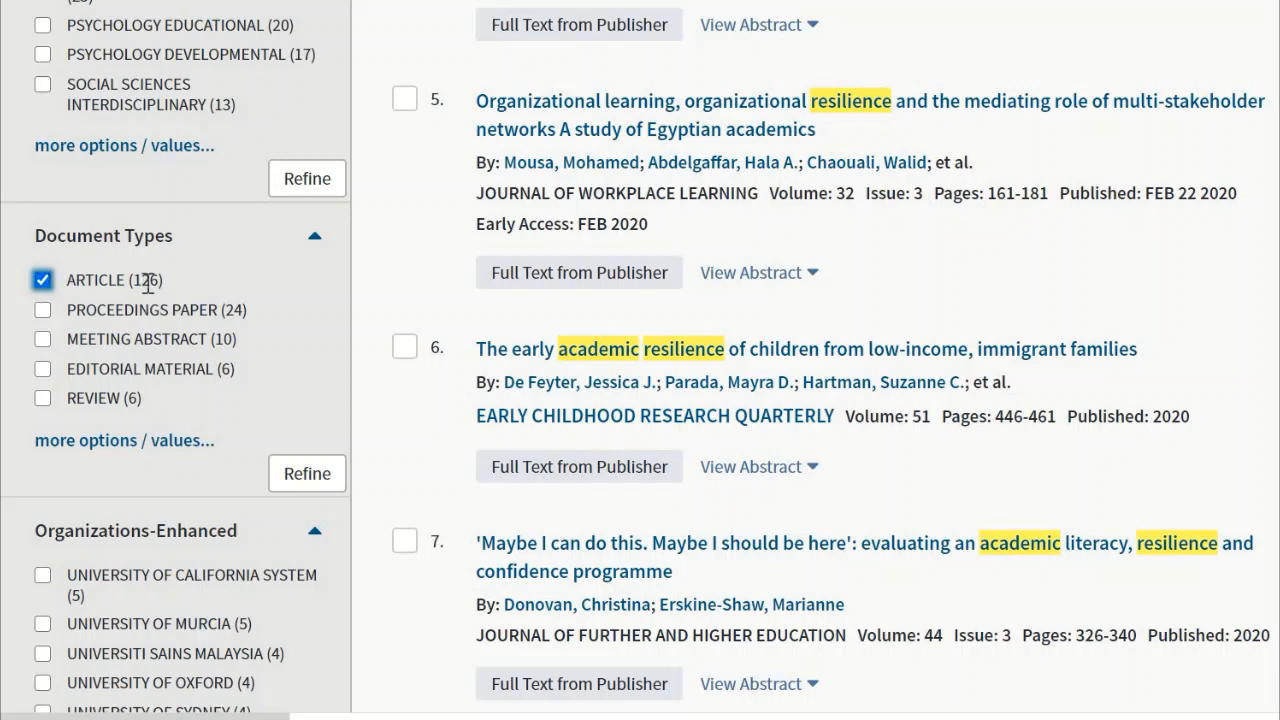
{"action": "left_click", "coordinate": [314, 472]}
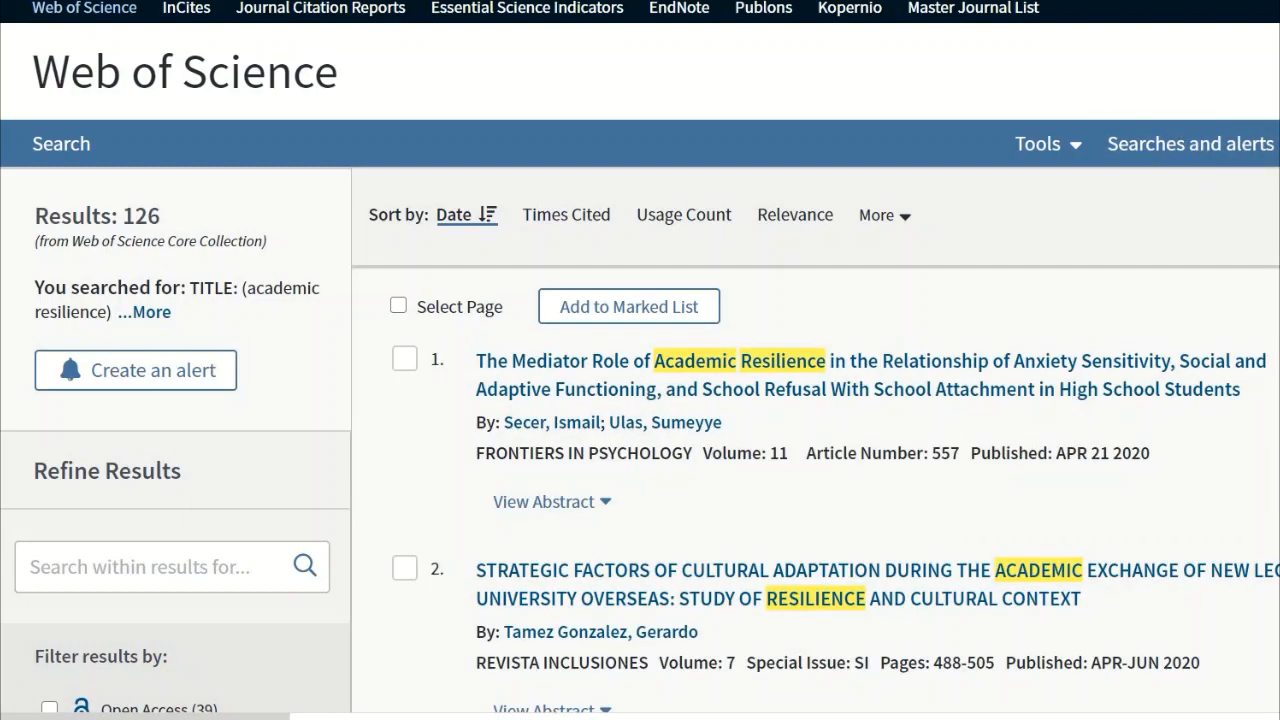
- Examine the article results and the available refine filters, including publication years, categories, organizations and authors
{"action": "scroll", "coordinate": [640, 400], "scroll_direction": "down", "scroll_amount": 10}
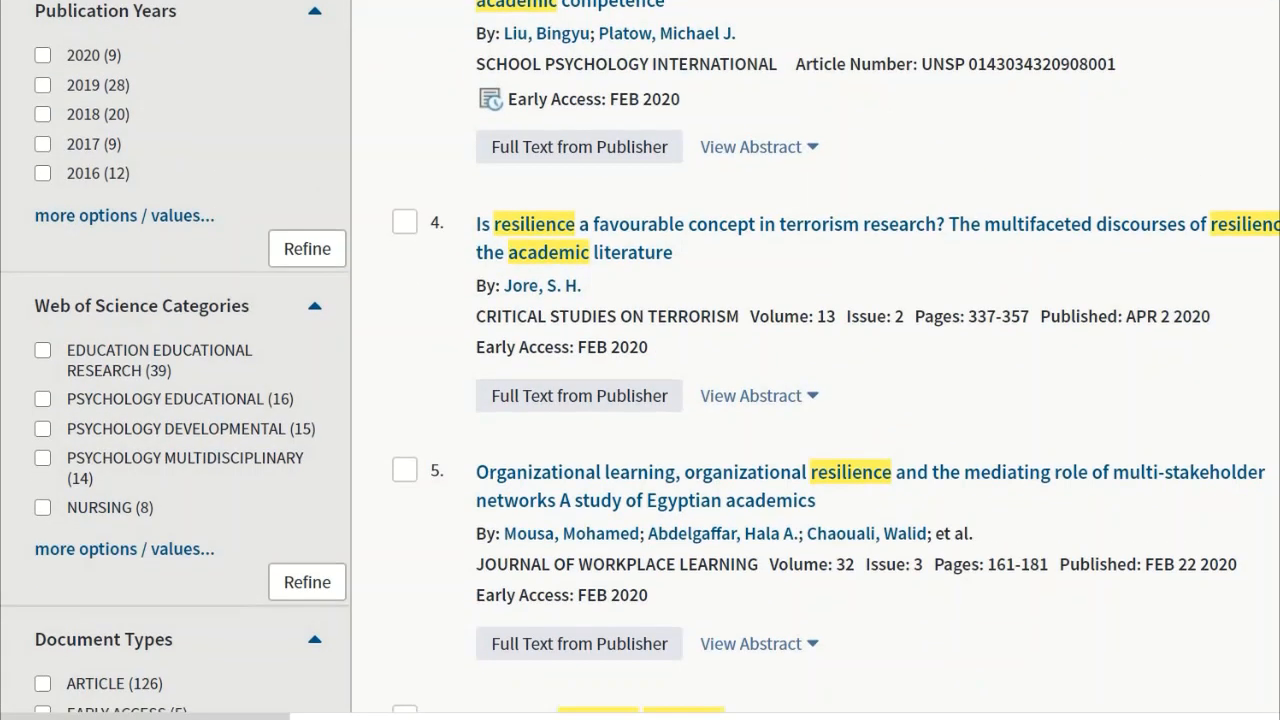
{"action": "scroll", "coordinate": [640, 400], "scroll_direction": "down", "scroll_amount": 4}
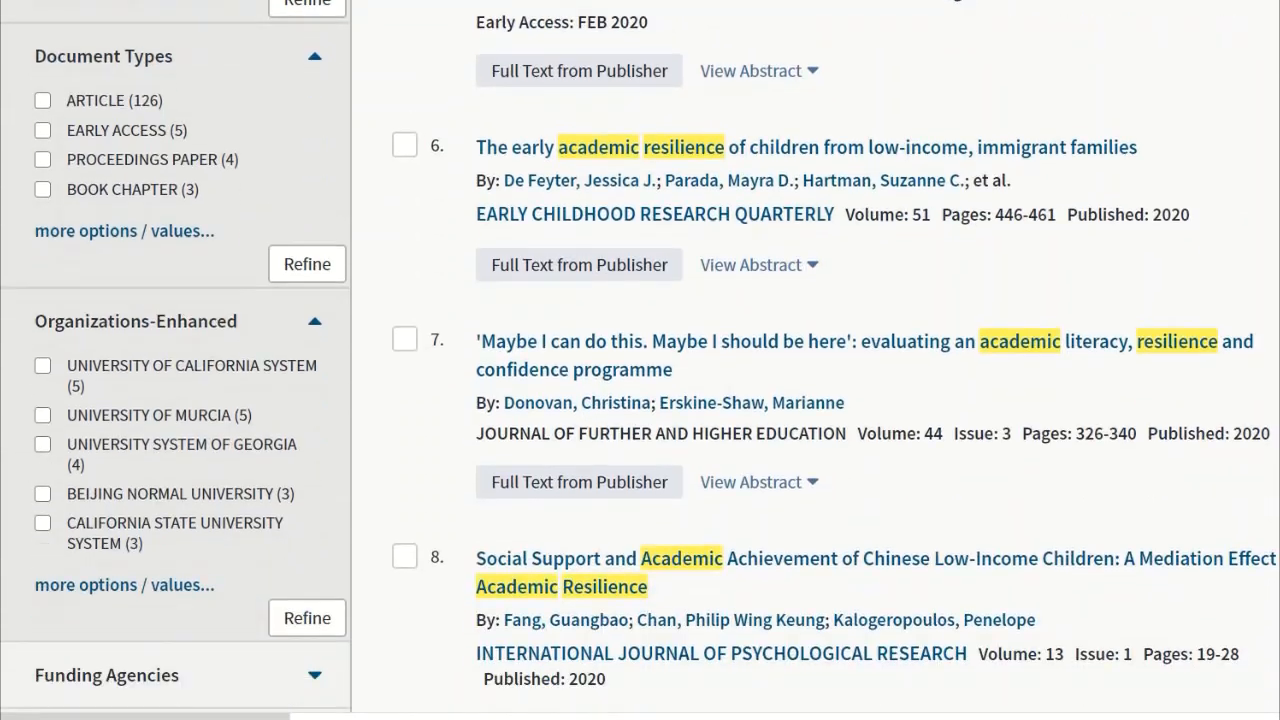
{"action": "scroll", "coordinate": [640, 400], "scroll_direction": "down", "scroll_amount": 3}
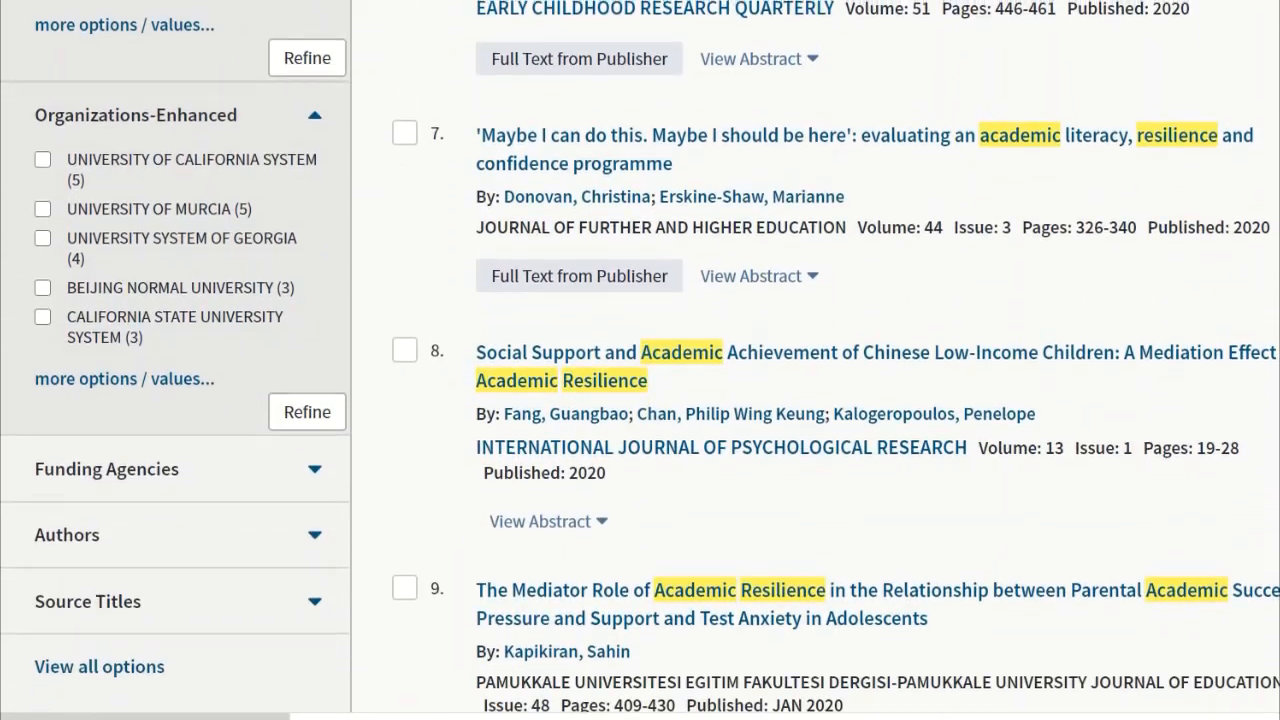
{"action": "scroll", "coordinate": [437, 468], "scroll_direction": "up", "scroll_amount": 1}
{"action": "scroll", "coordinate": [437, 468], "scroll_direction": "down", "scroll_amount": 2}
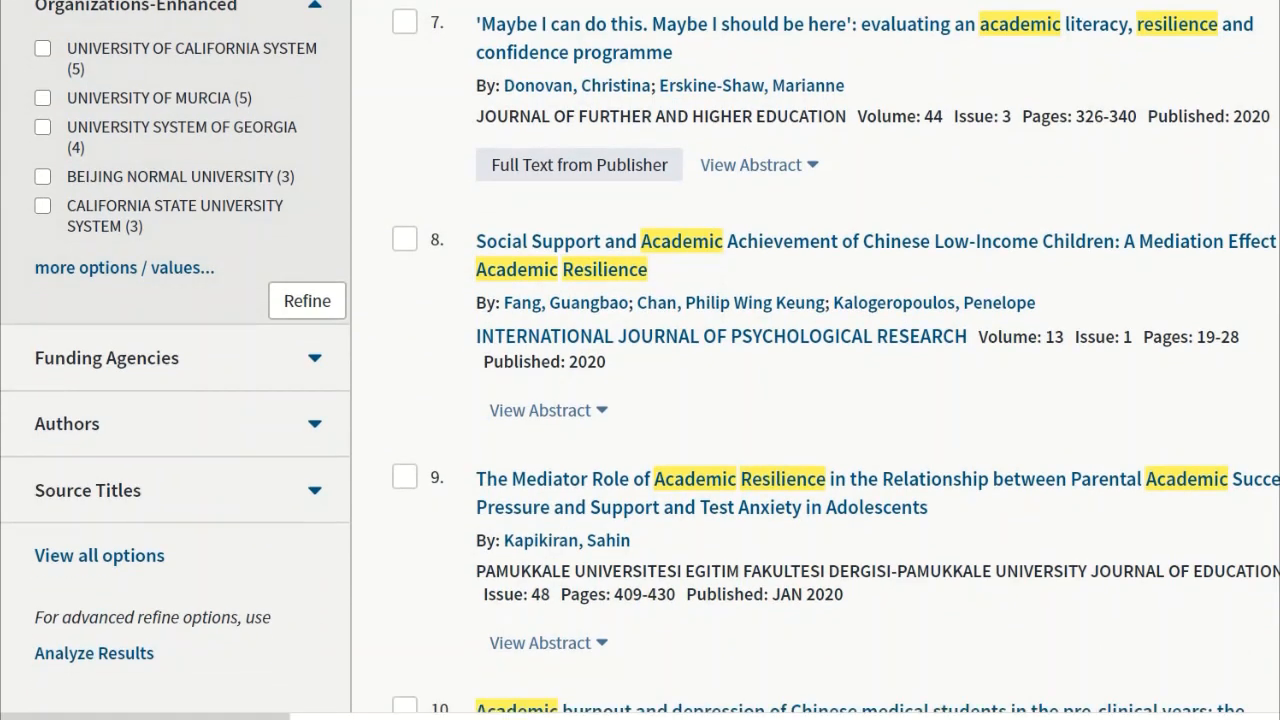
{"action": "left_click", "coordinate": [314, 428]}
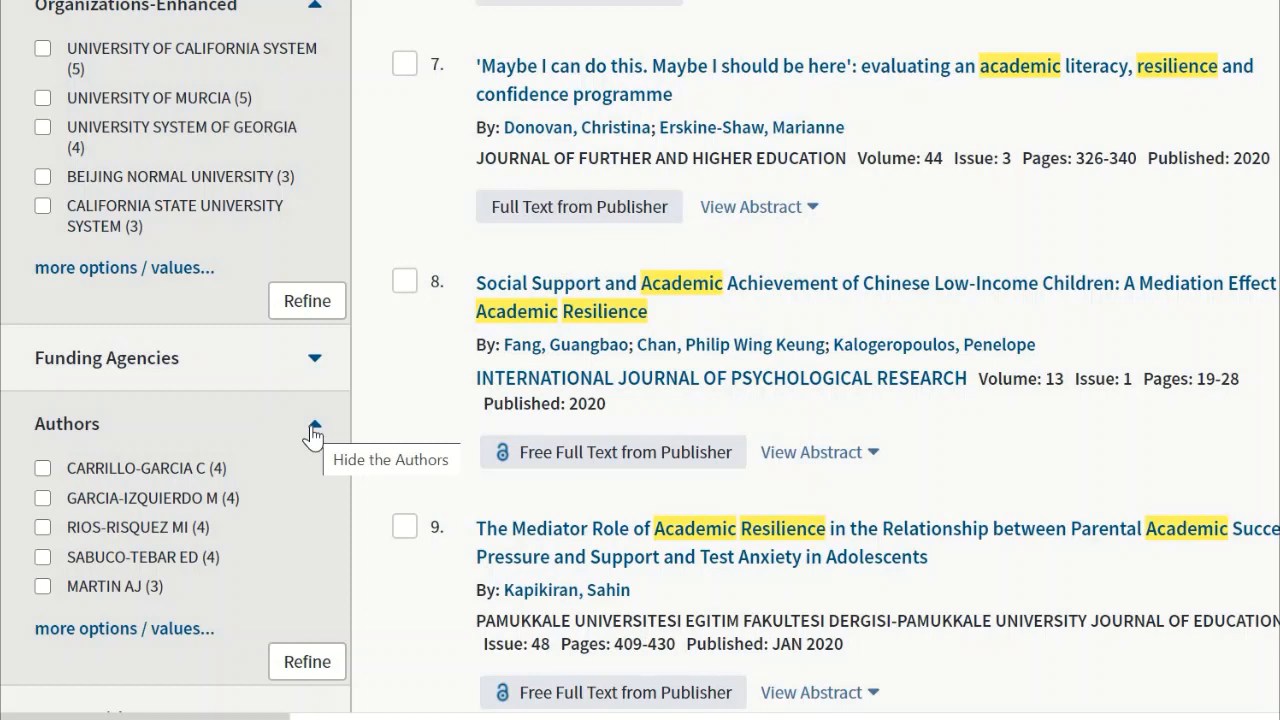
{"action": "left_click", "coordinate": [314, 428]}
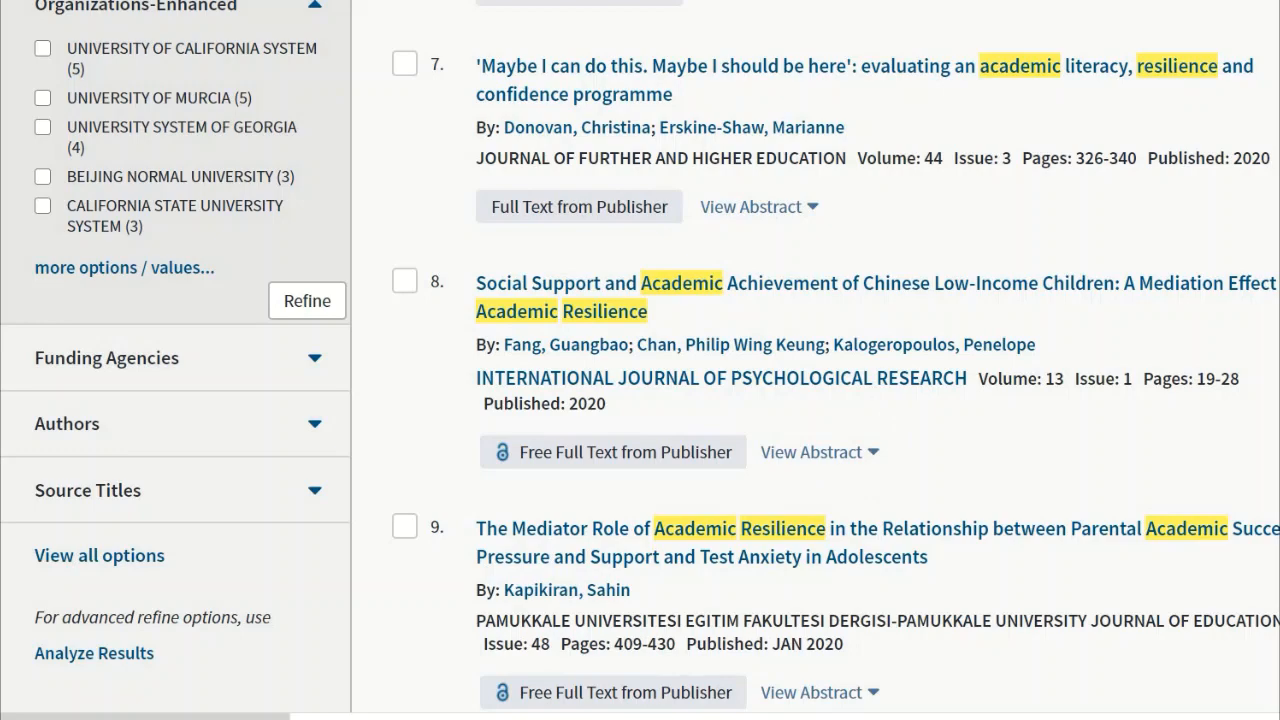
{"action": "scroll", "coordinate": [172, 457], "scroll_direction": "up", "scroll_amount": 6}
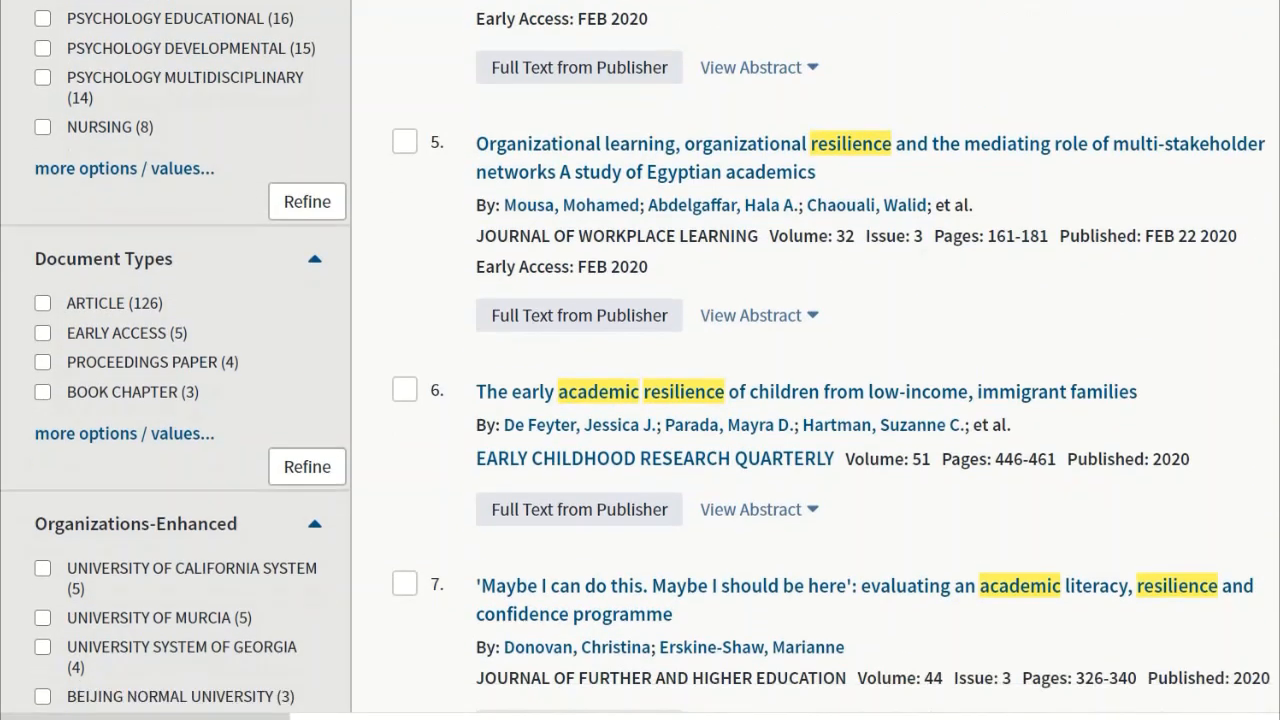
{"action": "scroll", "coordinate": [172, 457], "scroll_direction": "down", "scroll_amount": 1}
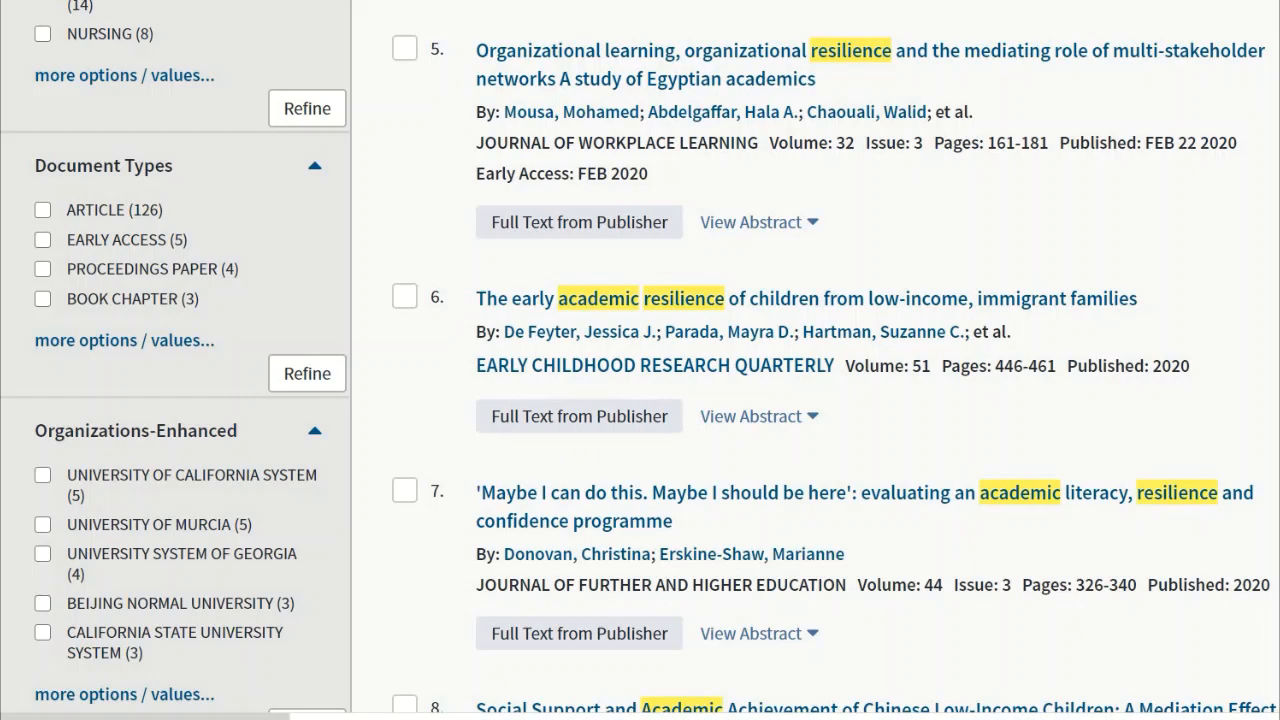
{"action": "scroll", "coordinate": [205, 425], "scroll_direction": "up", "scroll_amount": 6}
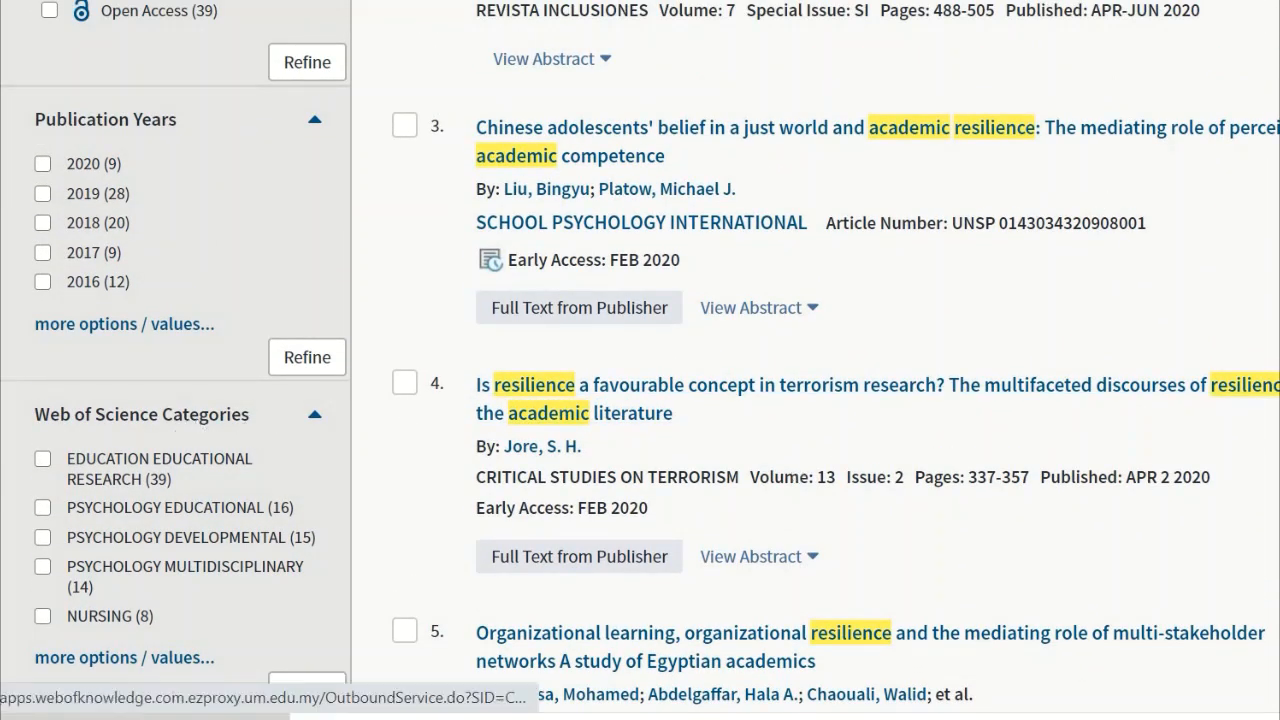
{"action": "scroll", "coordinate": [640, 357], "scroll_direction": "up", "scroll_amount": 5}
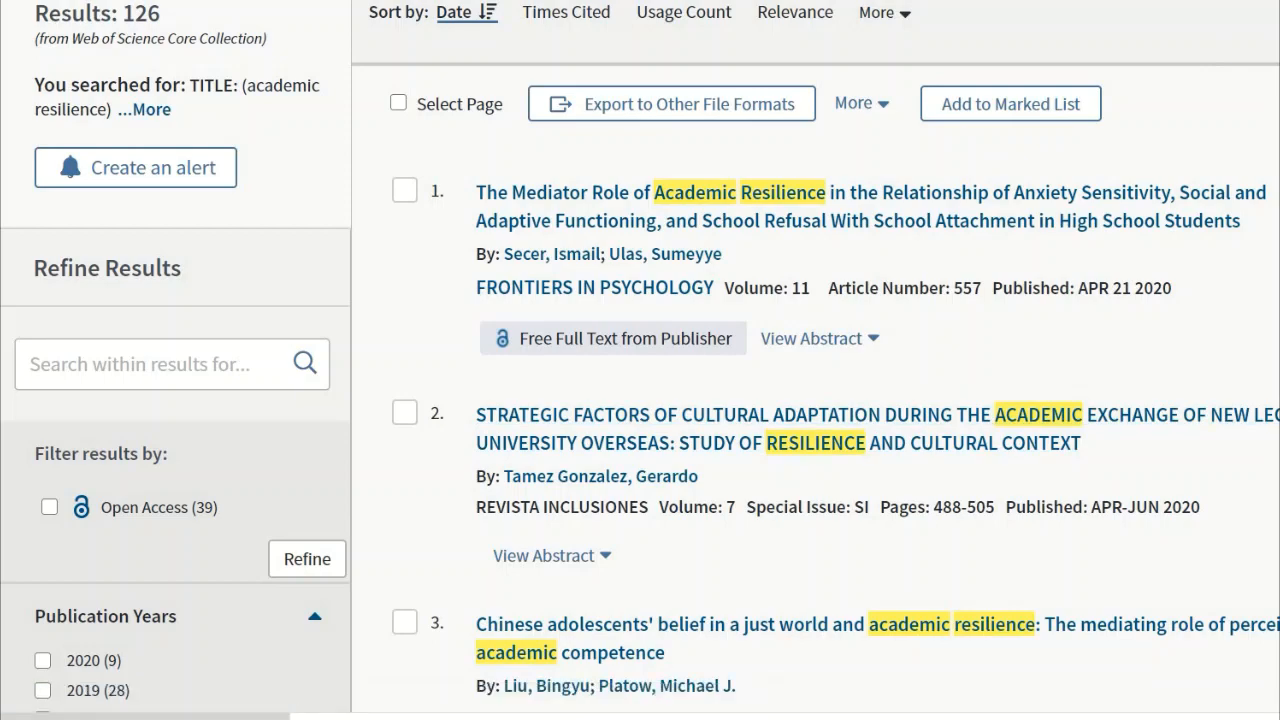
{"action": "scroll", "coordinate": [640, 360], "scroll_direction": "down", "scroll_amount": 1}
{"action": "scroll", "coordinate": [640, 360], "scroll_direction": "up", "scroll_amount": 3}
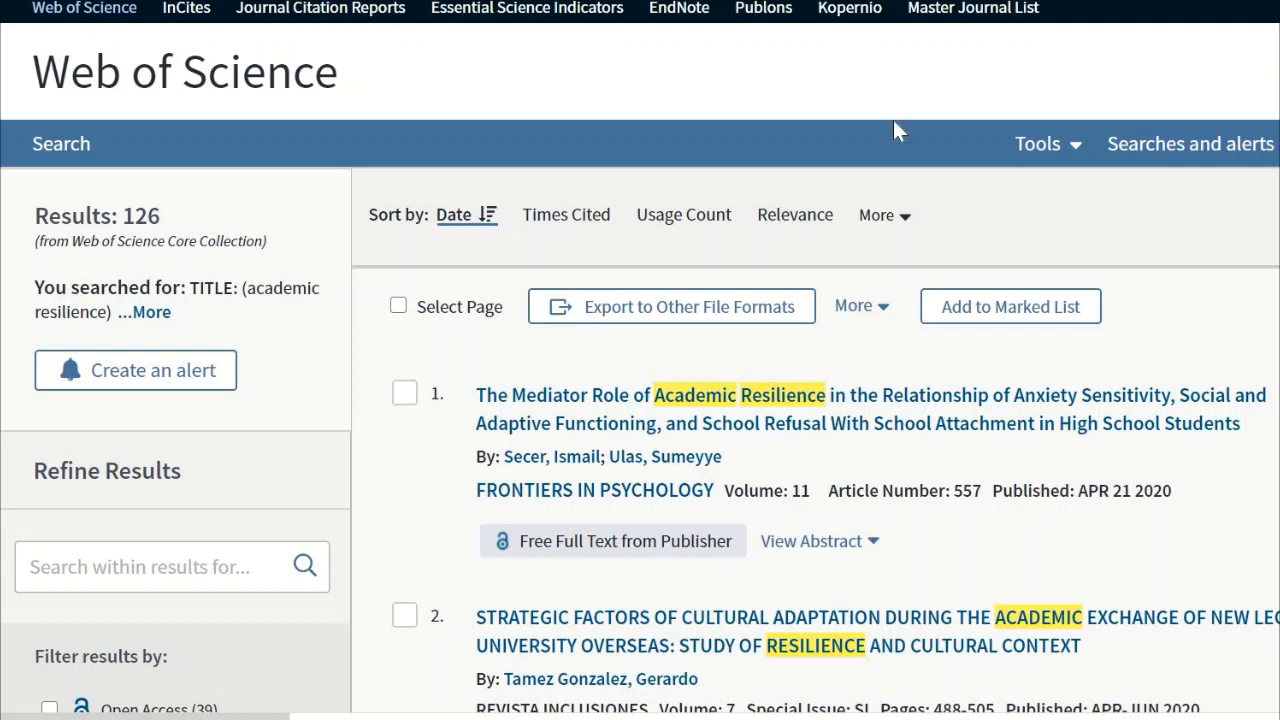
- Set up a file export of records 1 to 126 with Author, Title, Source, Abstract as the record content
{"action": "left_click", "coordinate": [664, 305]}
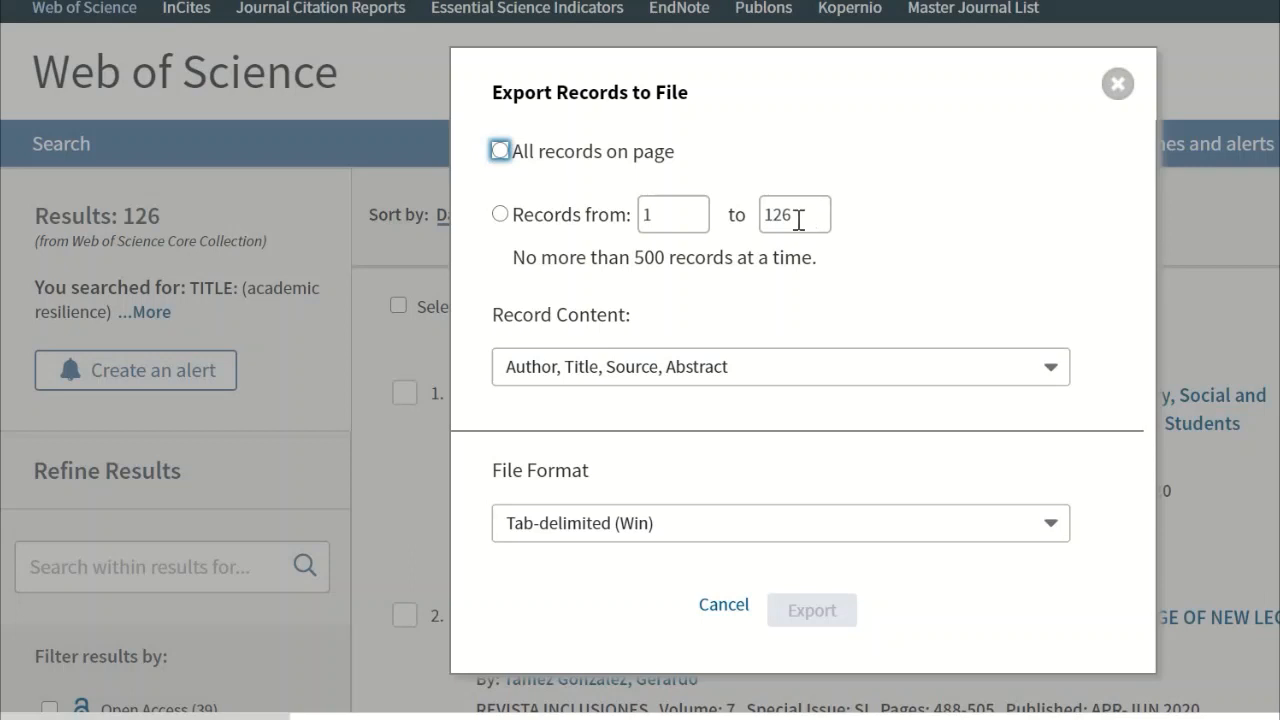
{"action": "left_click", "coordinate": [500, 216]}
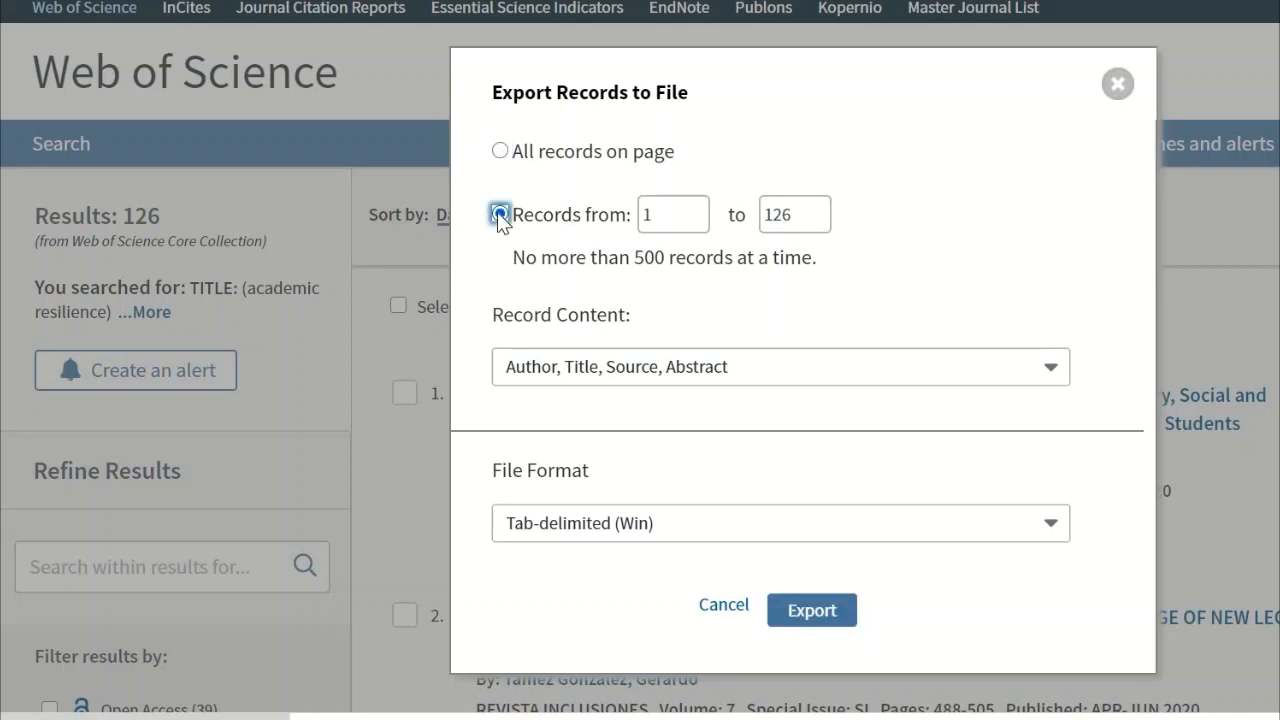
{"action": "left_click", "coordinate": [790, 378]}
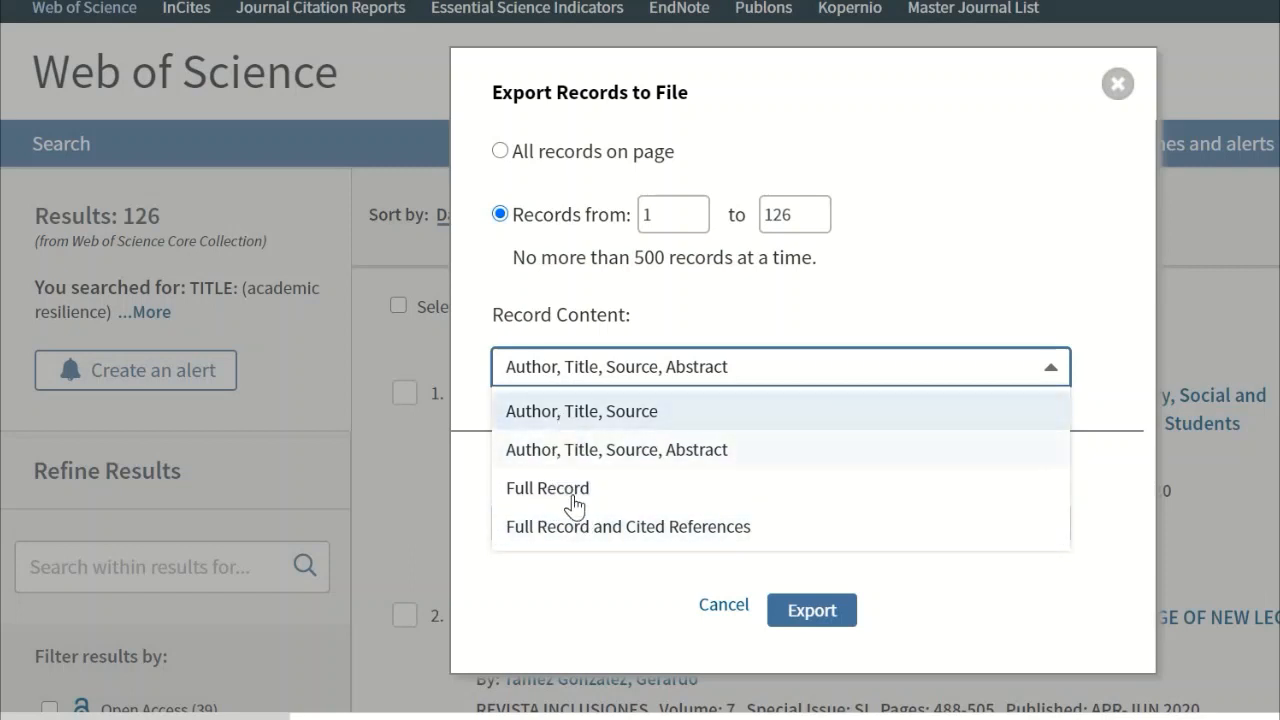
{"action": "left_click", "coordinate": [548, 448]}
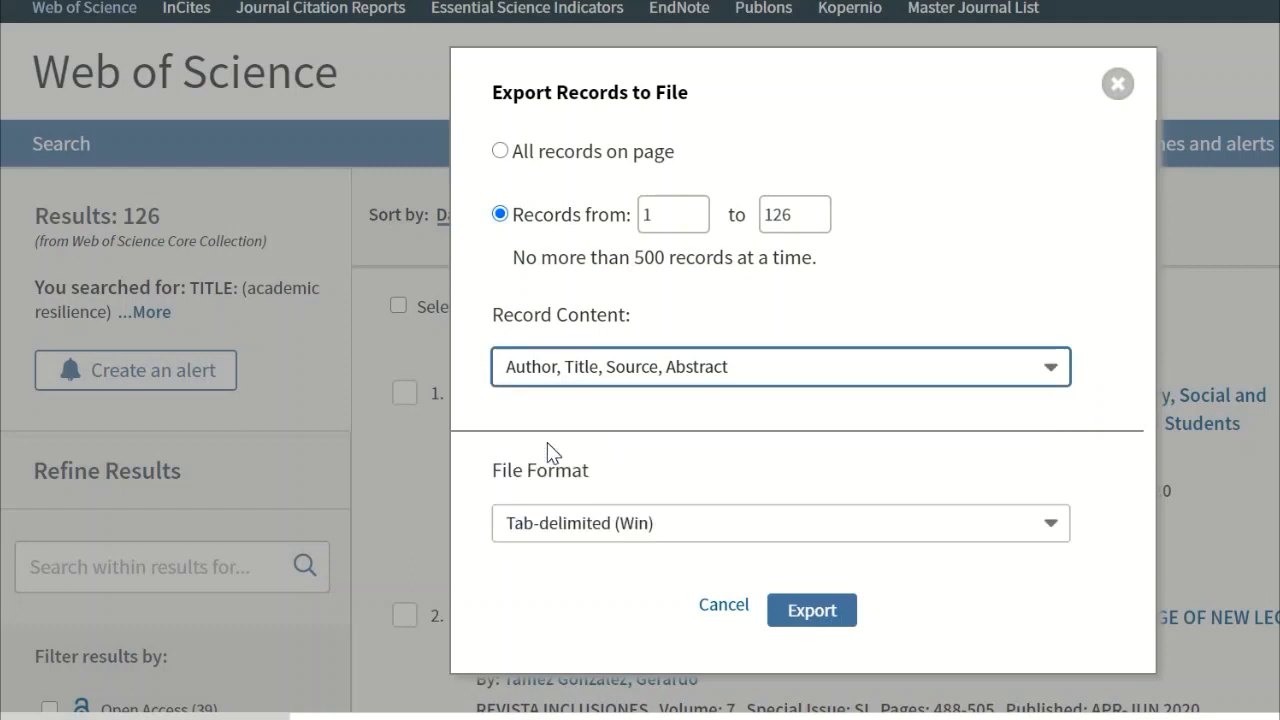
- Export the records in Tab-delimited (Win) format and dismiss the export notice
{"action": "left_click", "coordinate": [626, 537]}
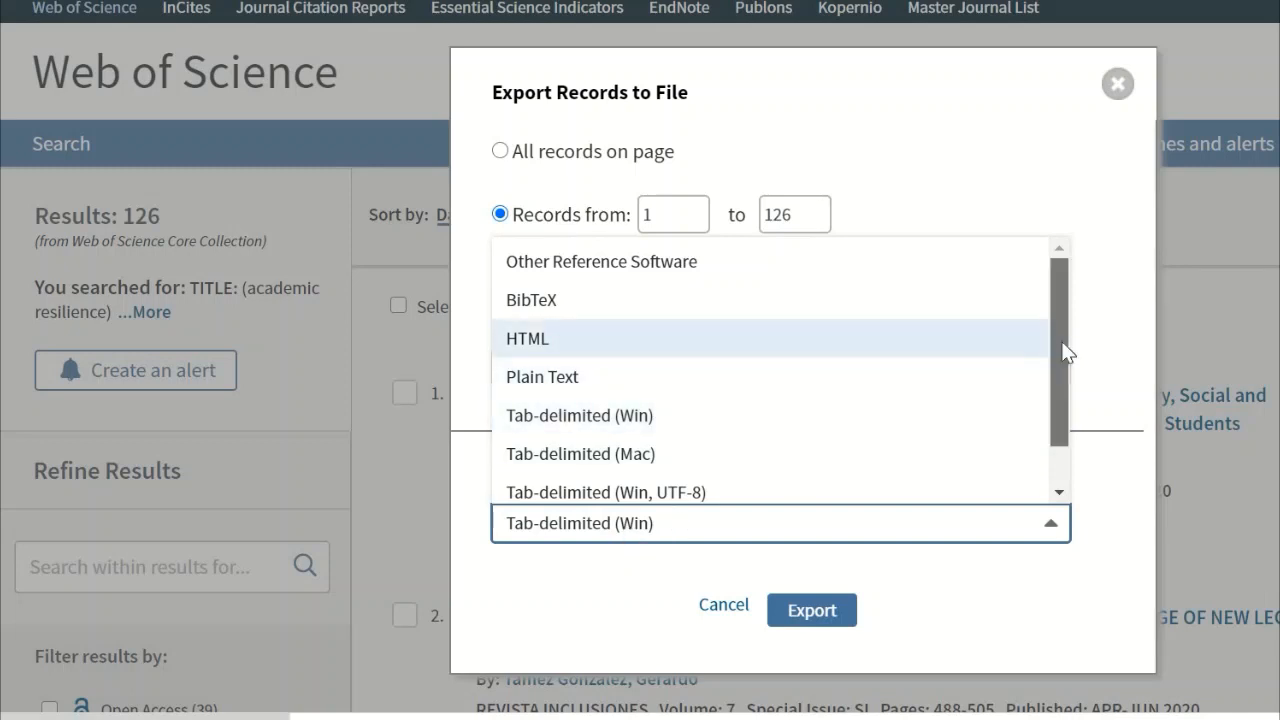
{"action": "scroll", "coordinate": [1064, 360], "scroll_direction": "down", "scroll_amount": 1}
{"action": "scroll", "coordinate": [1053, 331], "scroll_direction": "up", "scroll_amount": 1}
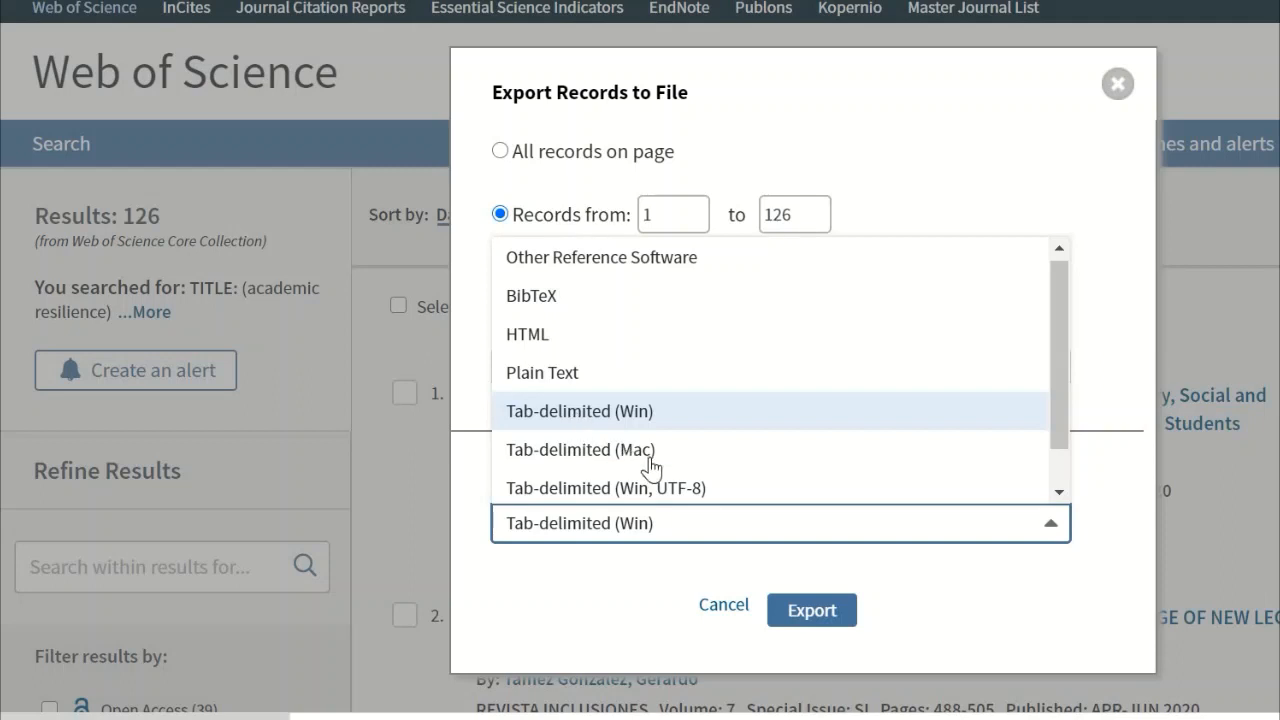
{"action": "left_click", "coordinate": [609, 424]}
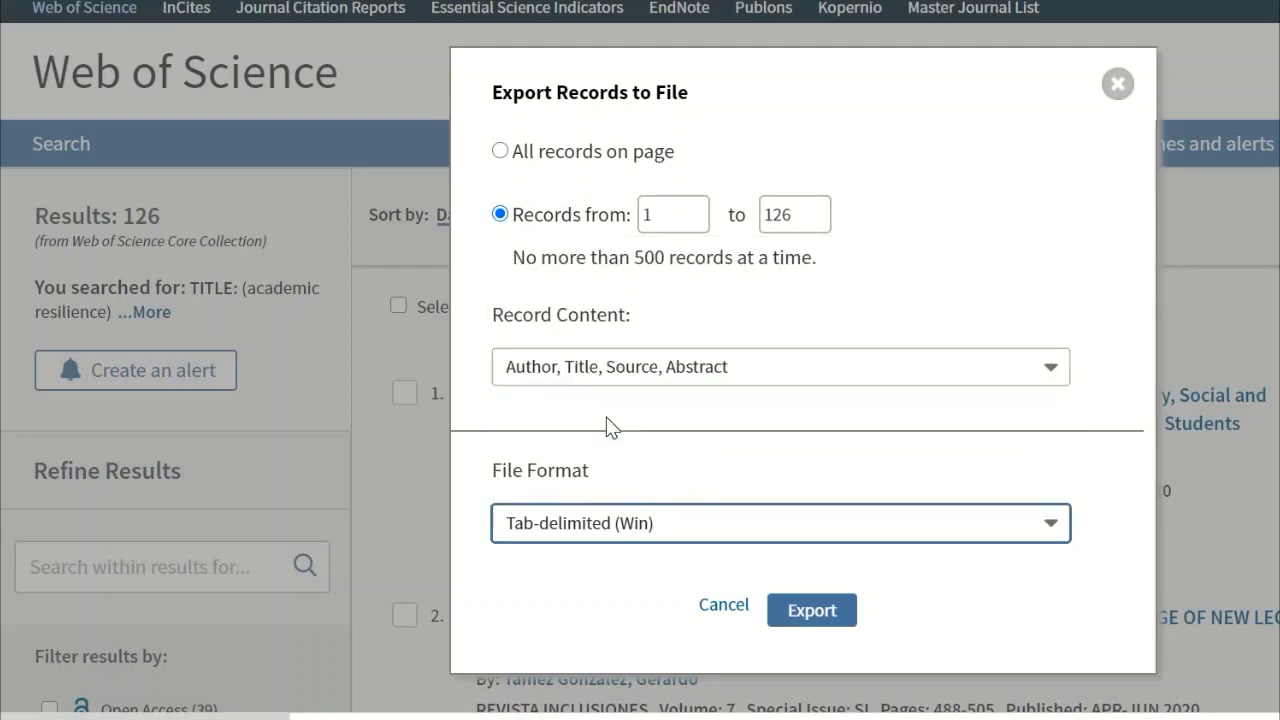
{"action": "left_click", "coordinate": [805, 612]}
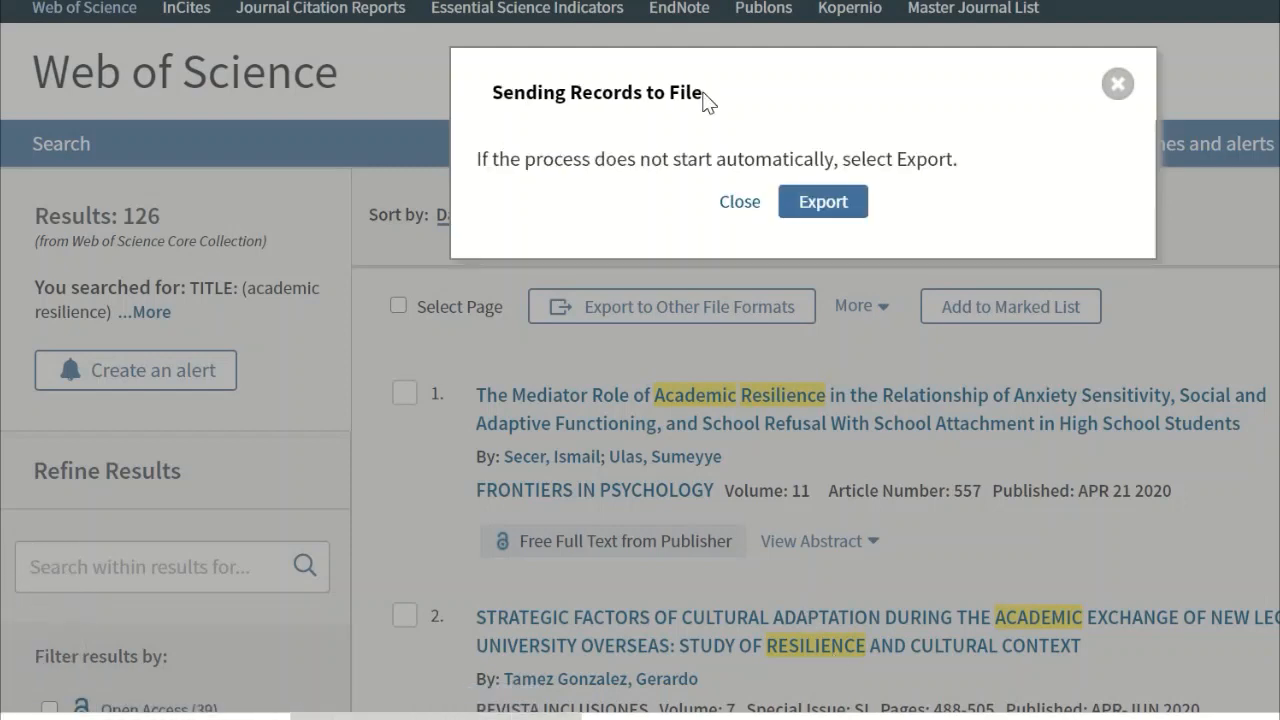
{"action": "left_click", "coordinate": [740, 203]}
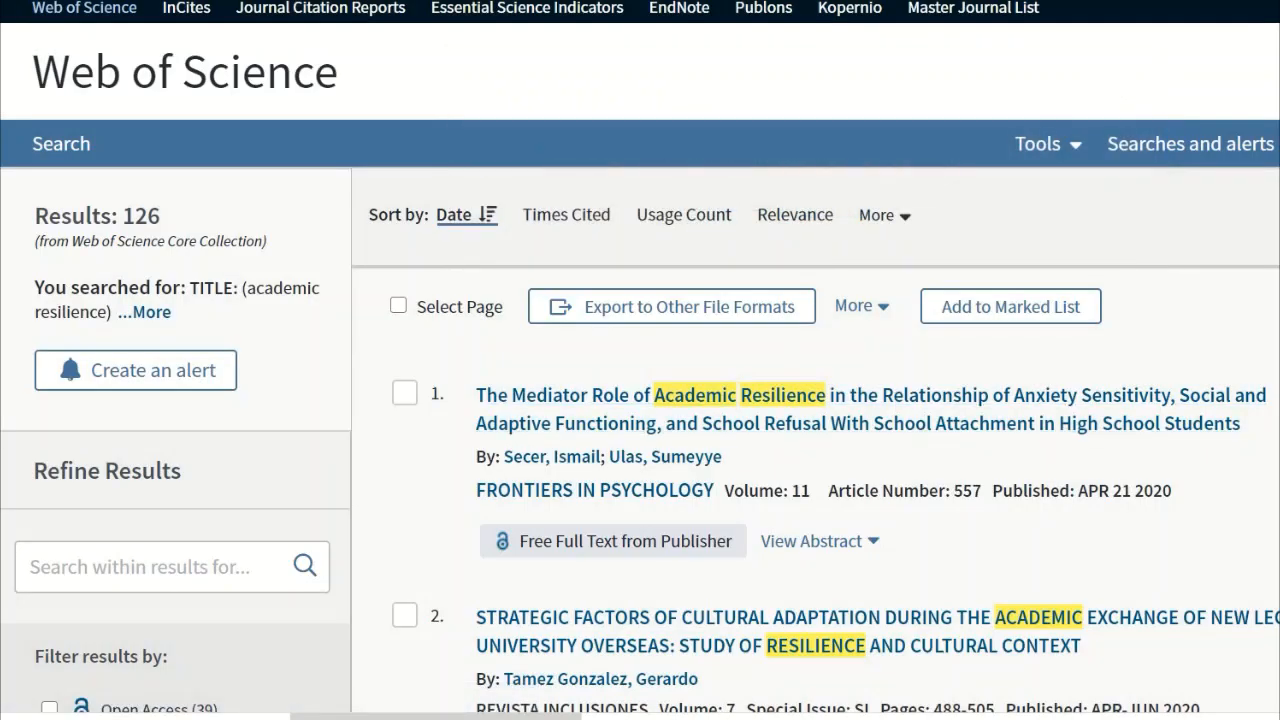
- Switch to Excel and browse this computer for a file to open
{"action": "key", "text": "super"}
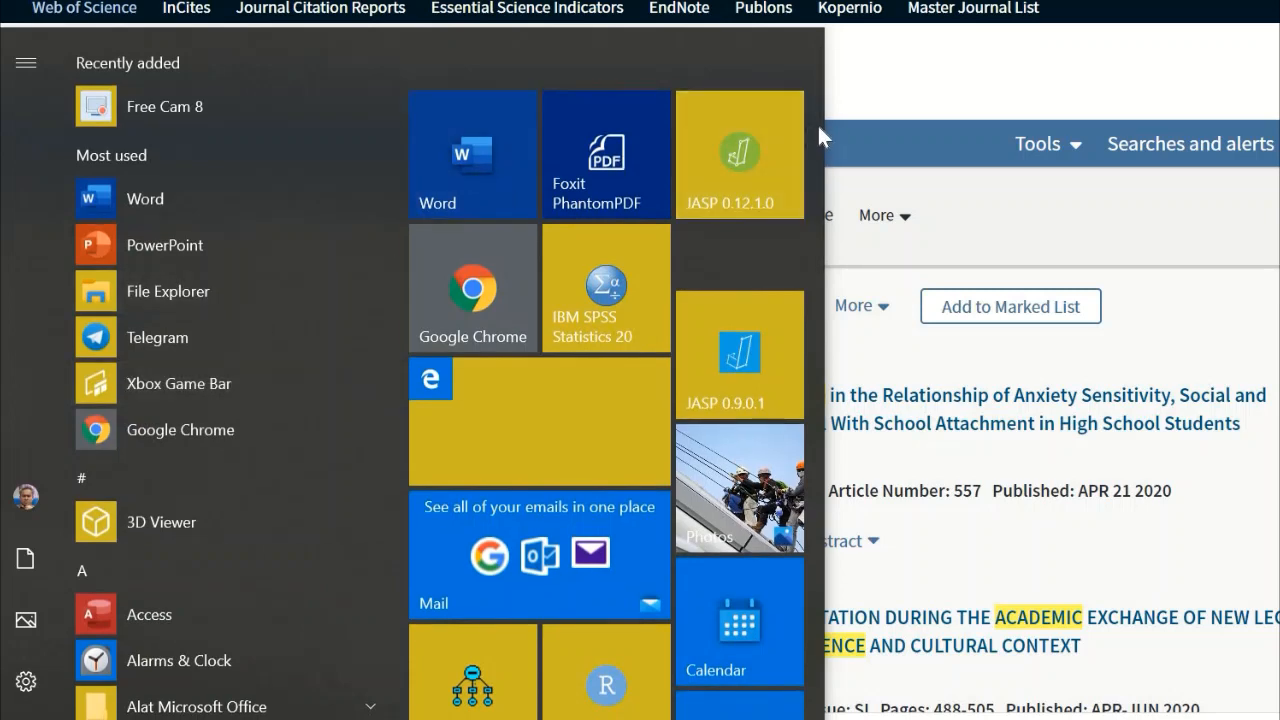
{"action": "left_click_drag", "start_coordinate": [813, 137], "coordinate": [823, 375]}
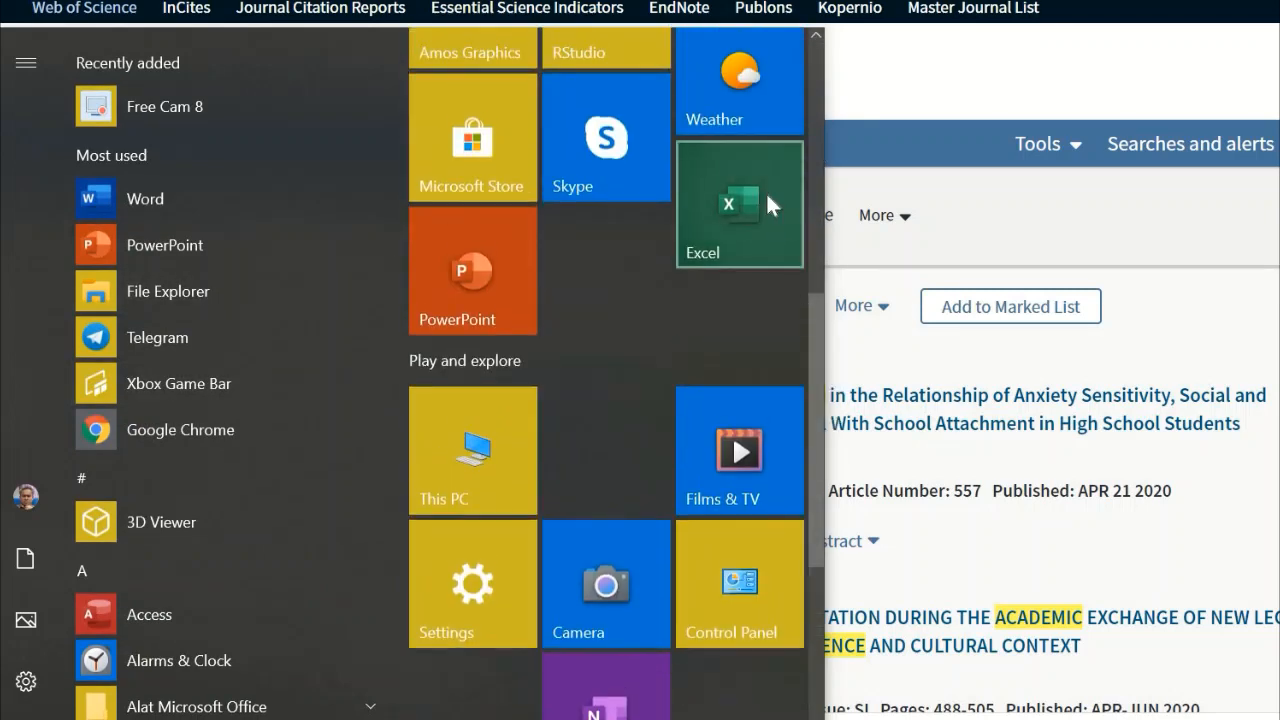
{"action": "left_click", "coordinate": [768, 198]}
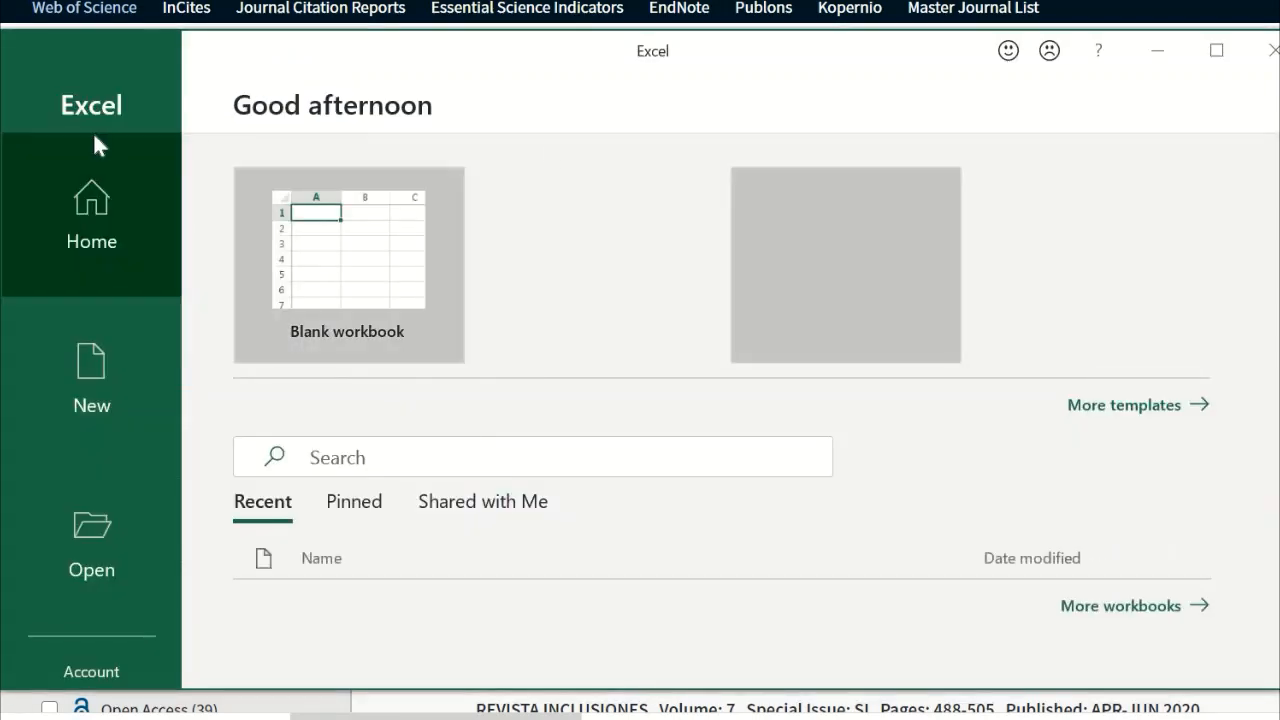
{"action": "left_click", "coordinate": [99, 534]}
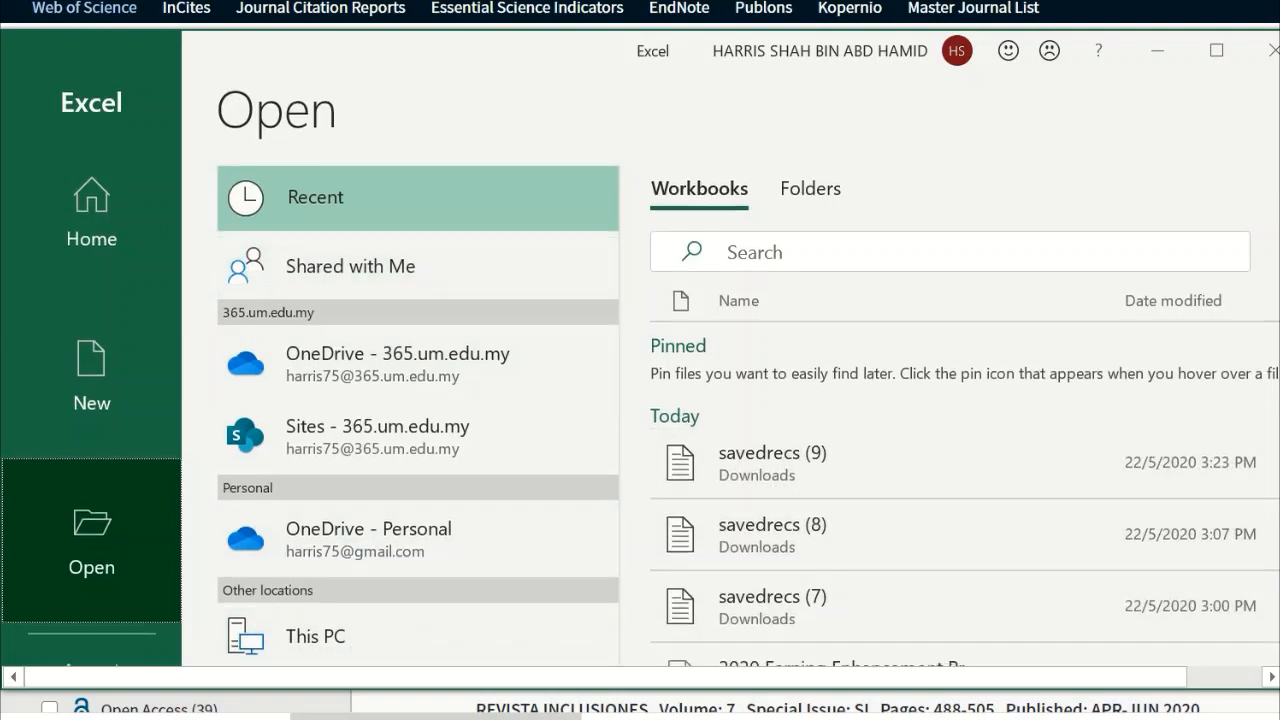
{"action": "scroll", "coordinate": [363, 600], "scroll_direction": "down", "scroll_amount": 2}
{"action": "left_click", "coordinate": [346, 603]}
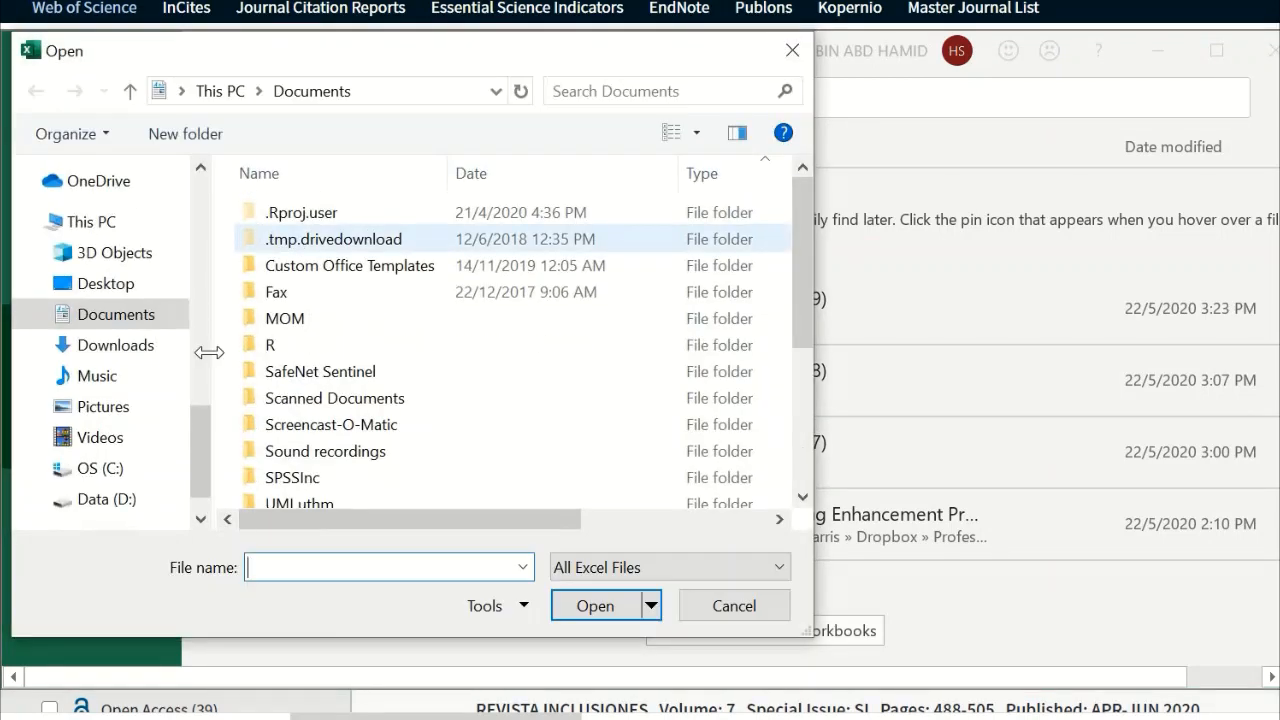
- Show all file types in the Downloads folder and open the exported text file savedrecs (10)
{"action": "left_click", "coordinate": [122, 346]}
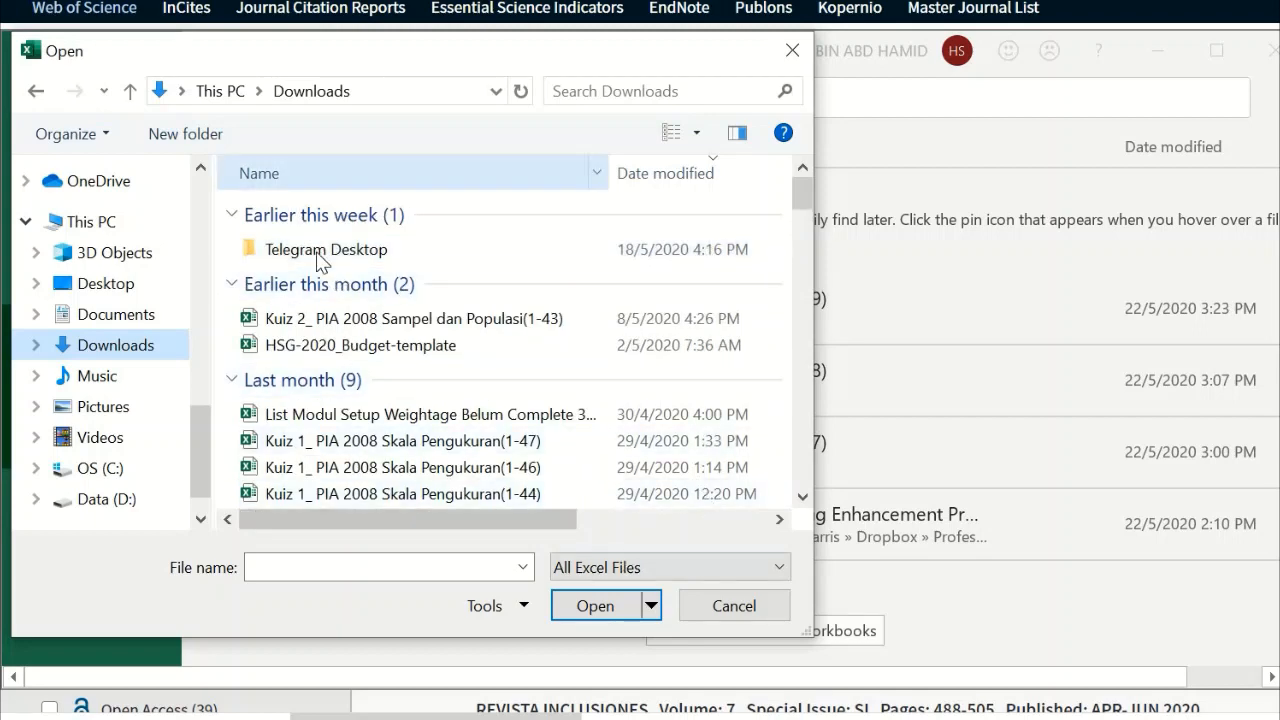
{"action": "left_click", "coordinate": [633, 566]}
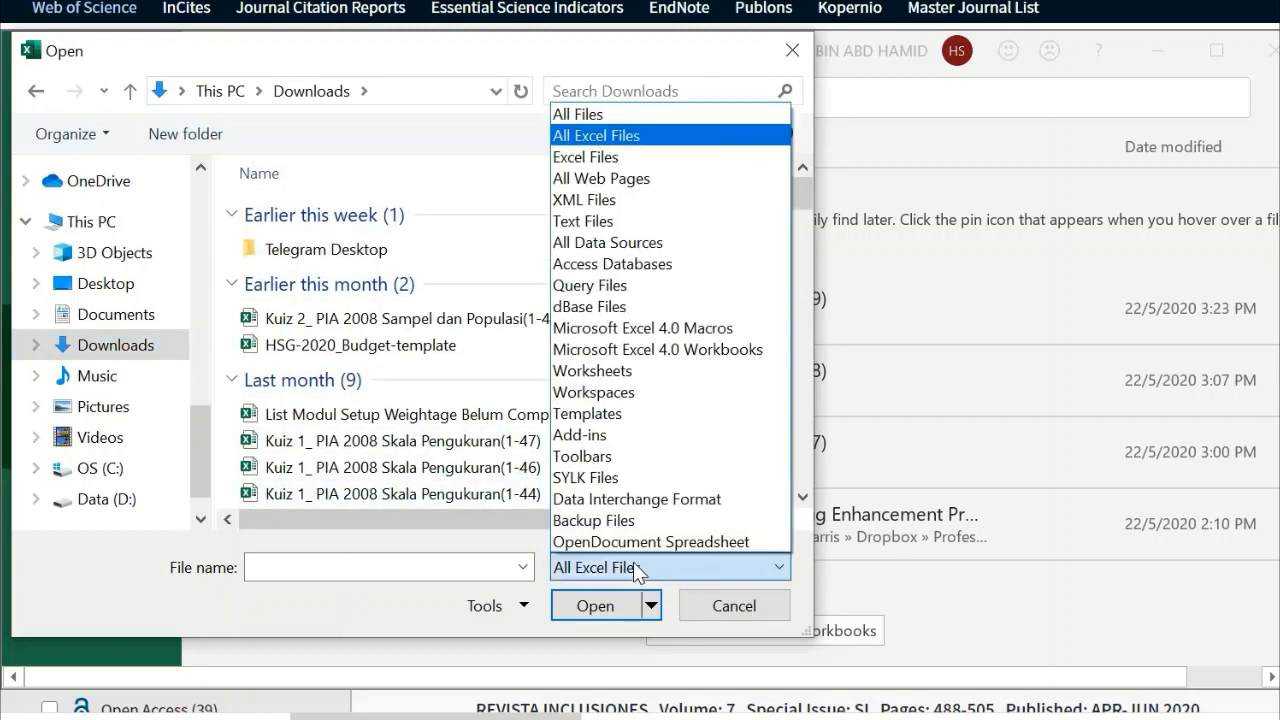
{"action": "left_click", "coordinate": [578, 118]}
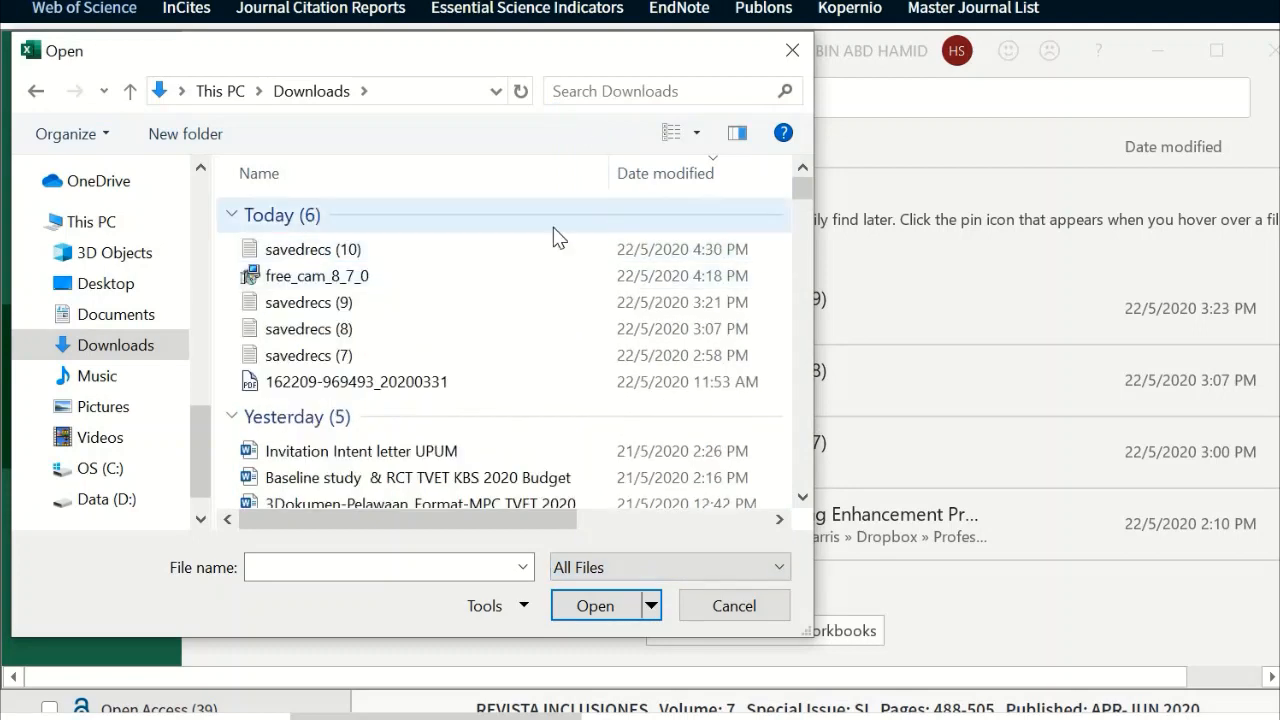
{"action": "left_click", "coordinate": [374, 254]}
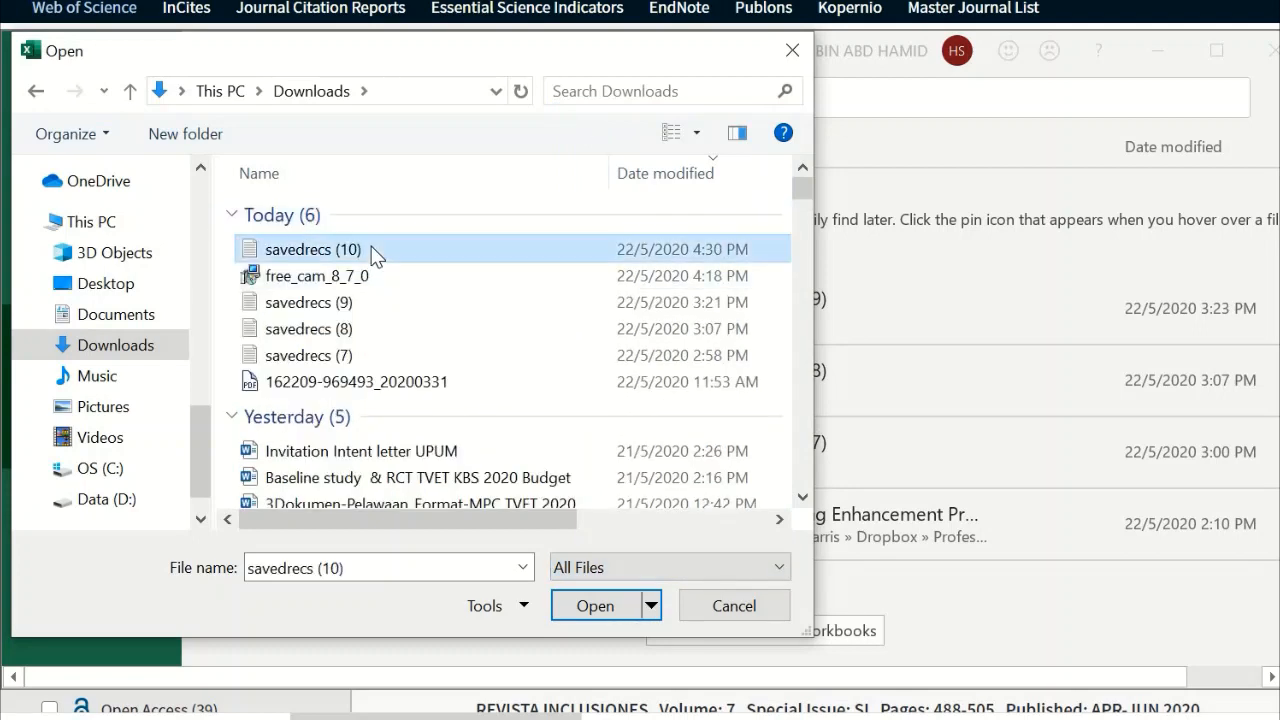
{"action": "left_click", "coordinate": [585, 606]}
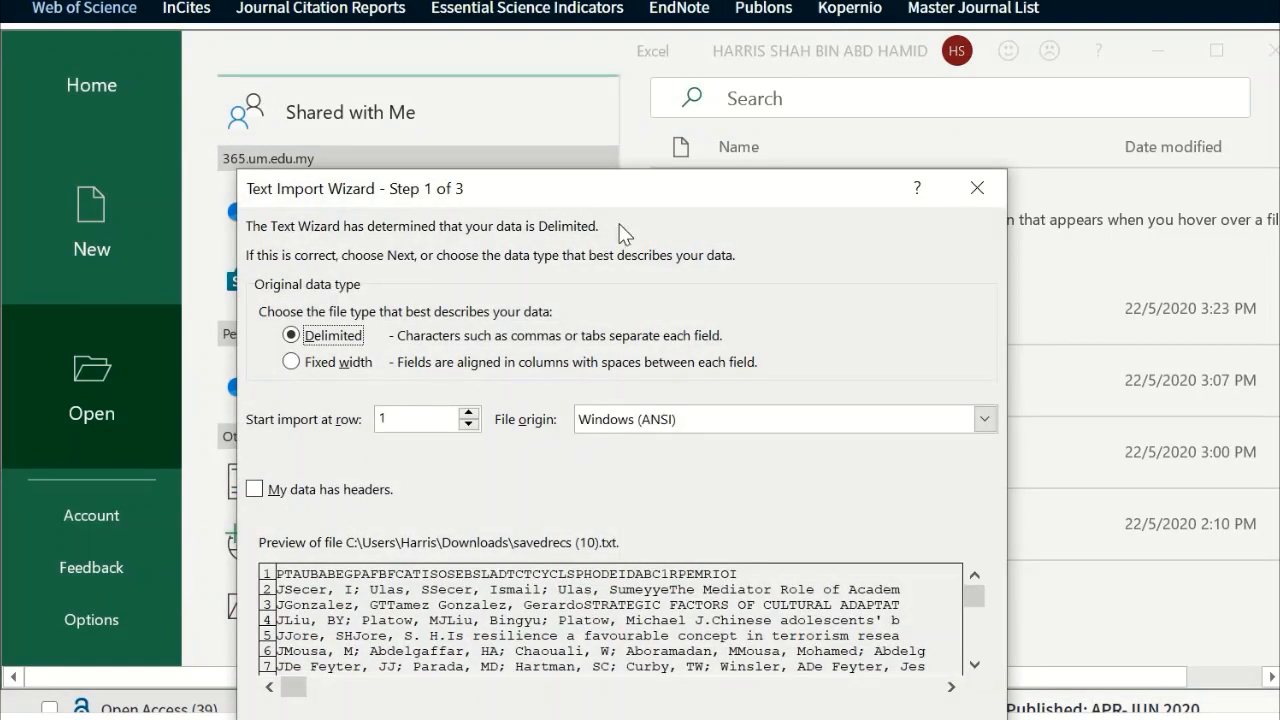
- Import the text file as delimited data with headers, using the Tab delimiter and General column format
{"action": "left_click_drag", "start_coordinate": [618, 184], "coordinate": [607, 68]}
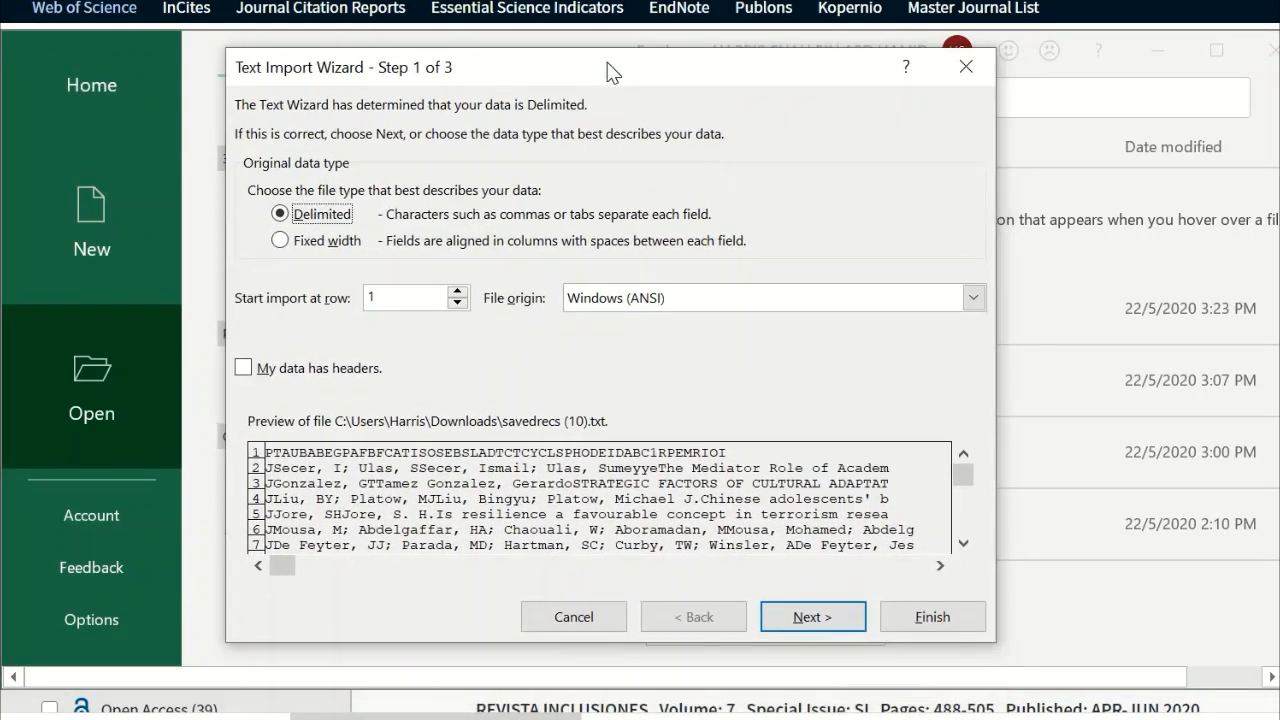
{"action": "left_click", "coordinate": [245, 368]}
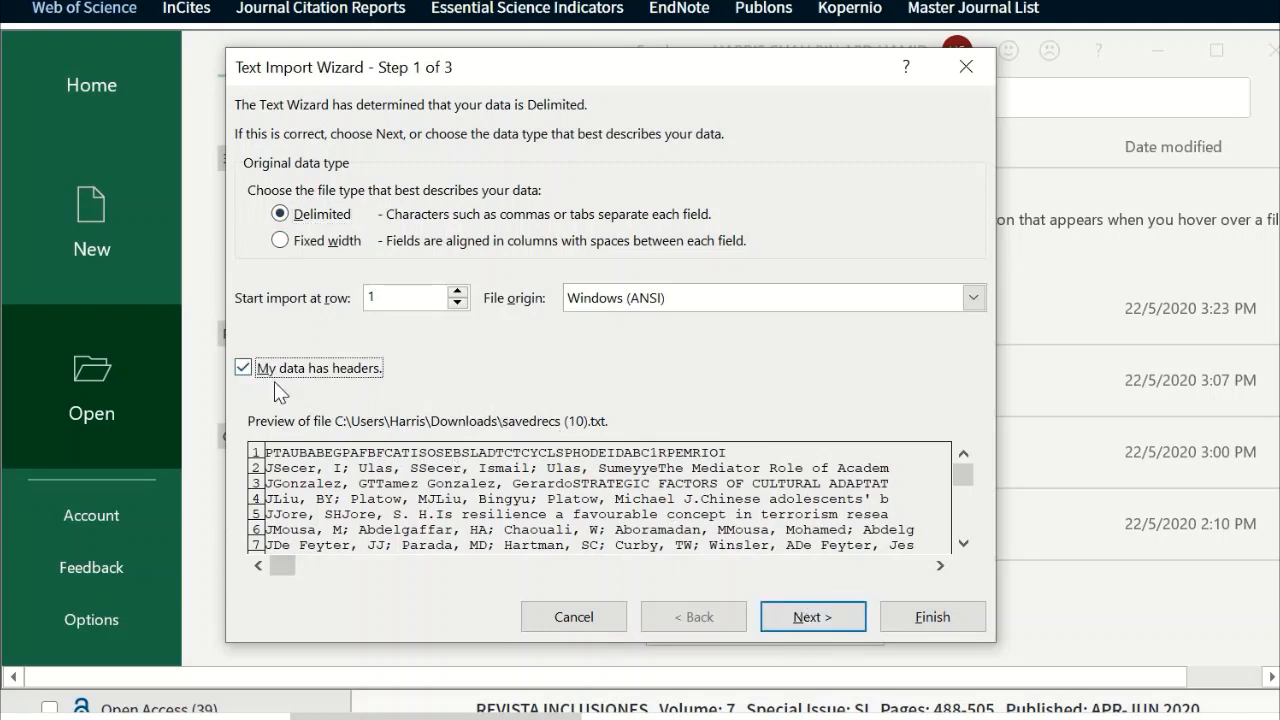
{"action": "left_click", "coordinate": [818, 617]}
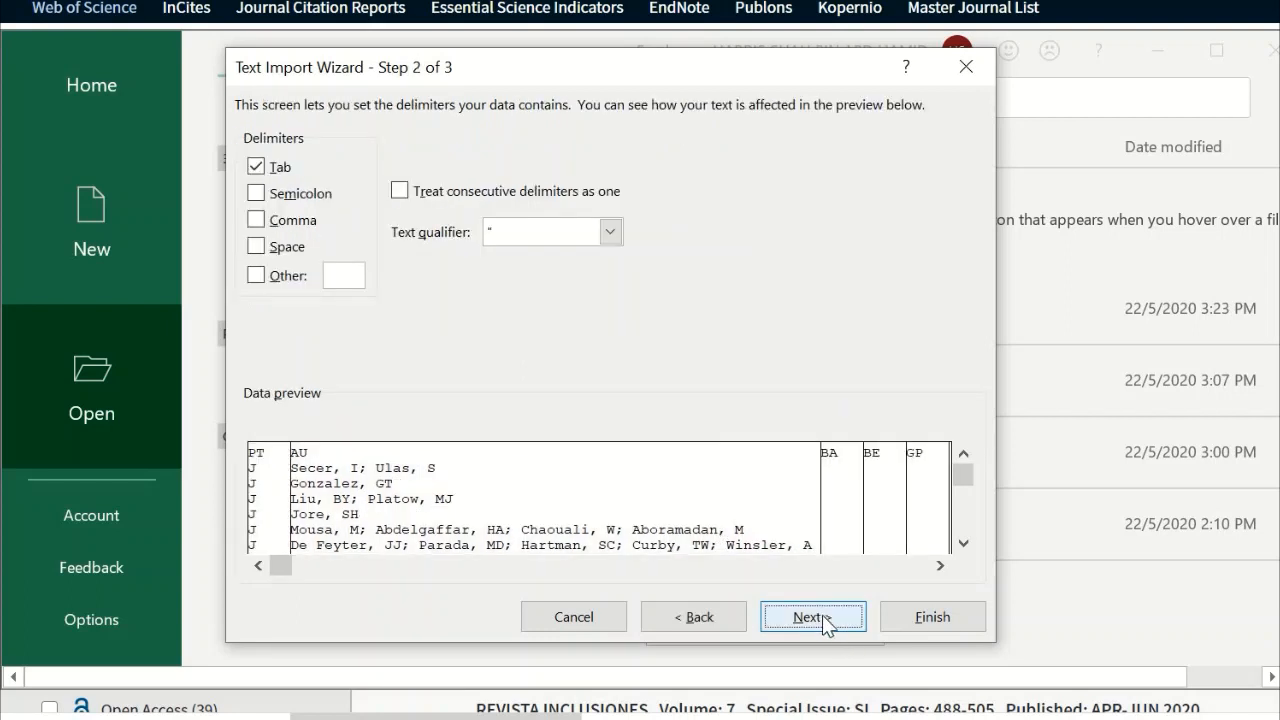
{"action": "left_click", "coordinate": [826, 625]}
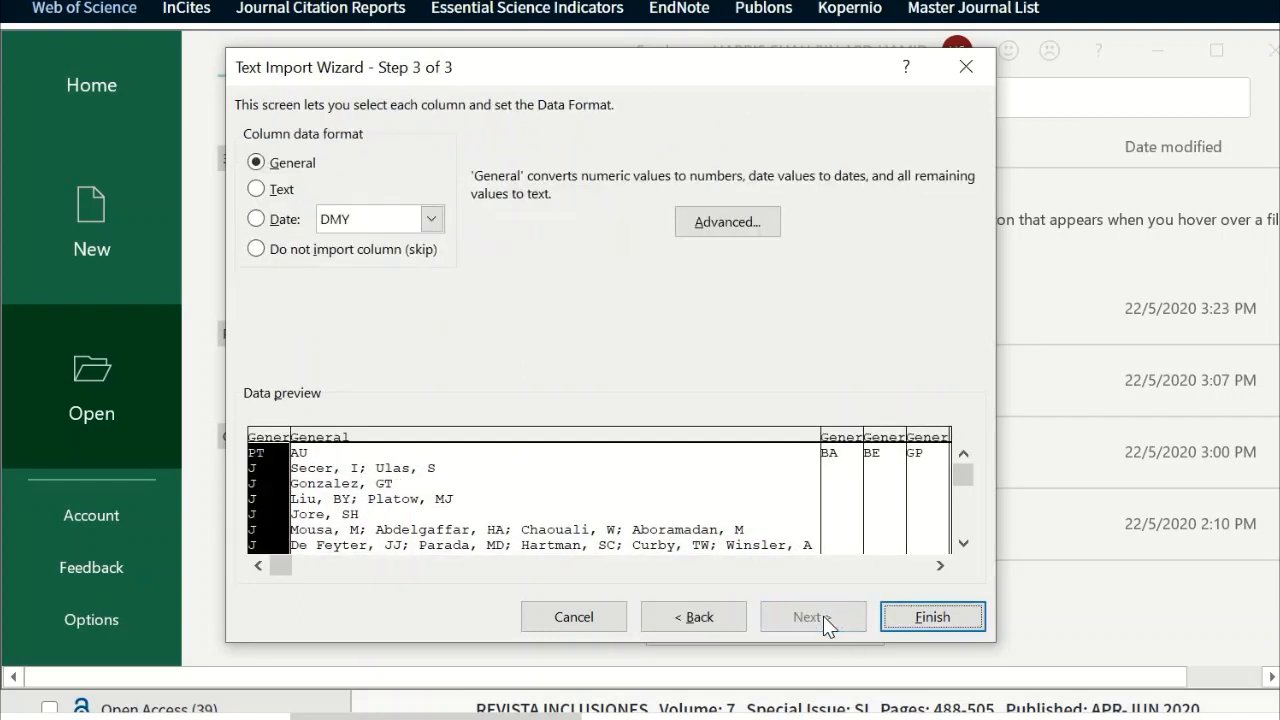
{"action": "left_click", "coordinate": [922, 617]}
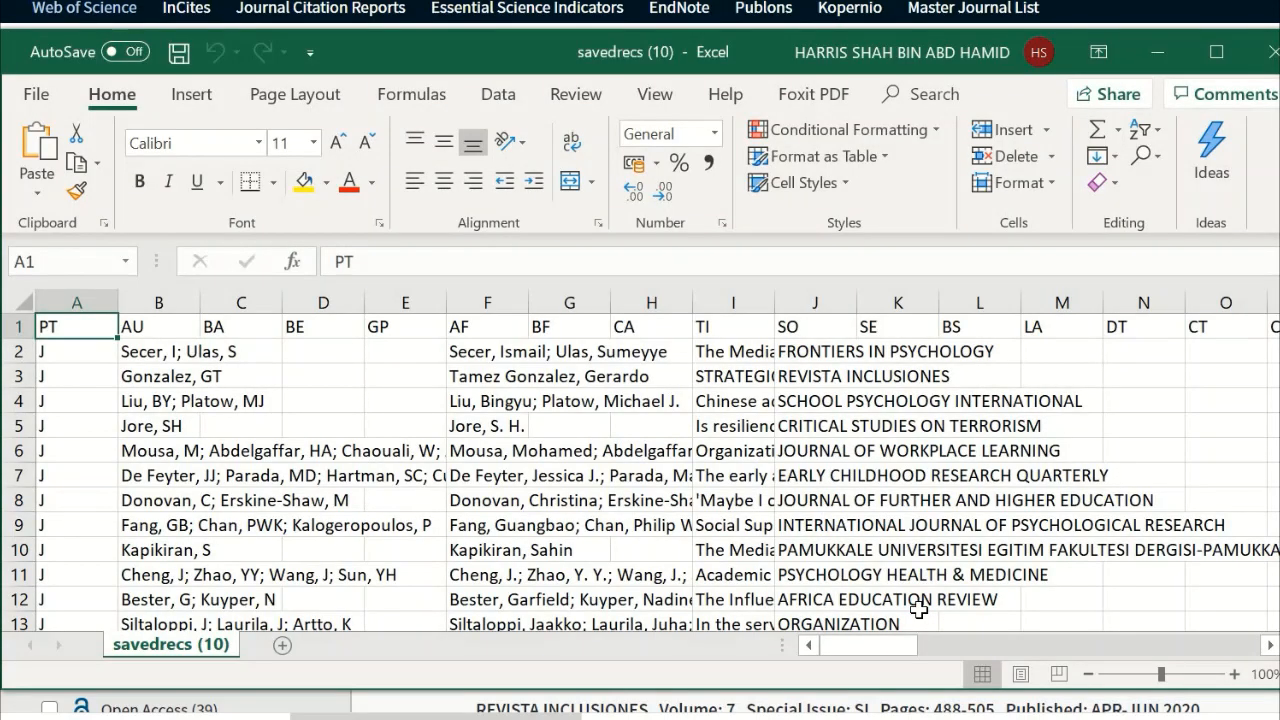
- Examine the field headers along row 1, from PT in column A across to CR in column AD
{"action": "key", "text": "Right"}
{"action": "key", "text": "Right"}
{"action": "key", "text": "Right"}
{"action": "key", "text": "Right"}
{"action": "key", "text": "Right"}
{"action": "key", "text": "Right"}
{"action": "key", "text": "Right"}
{"action": "key", "text": "Right"}
{"action": "key", "text": "Right"}
{"action": "key", "text": "Right"}
{"action": "key", "text": "Right"}
{"action": "key", "text": "Right"}
{"action": "key", "text": "Right"}
{"action": "key", "text": "Right"}
{"action": "key", "text": "Right"}
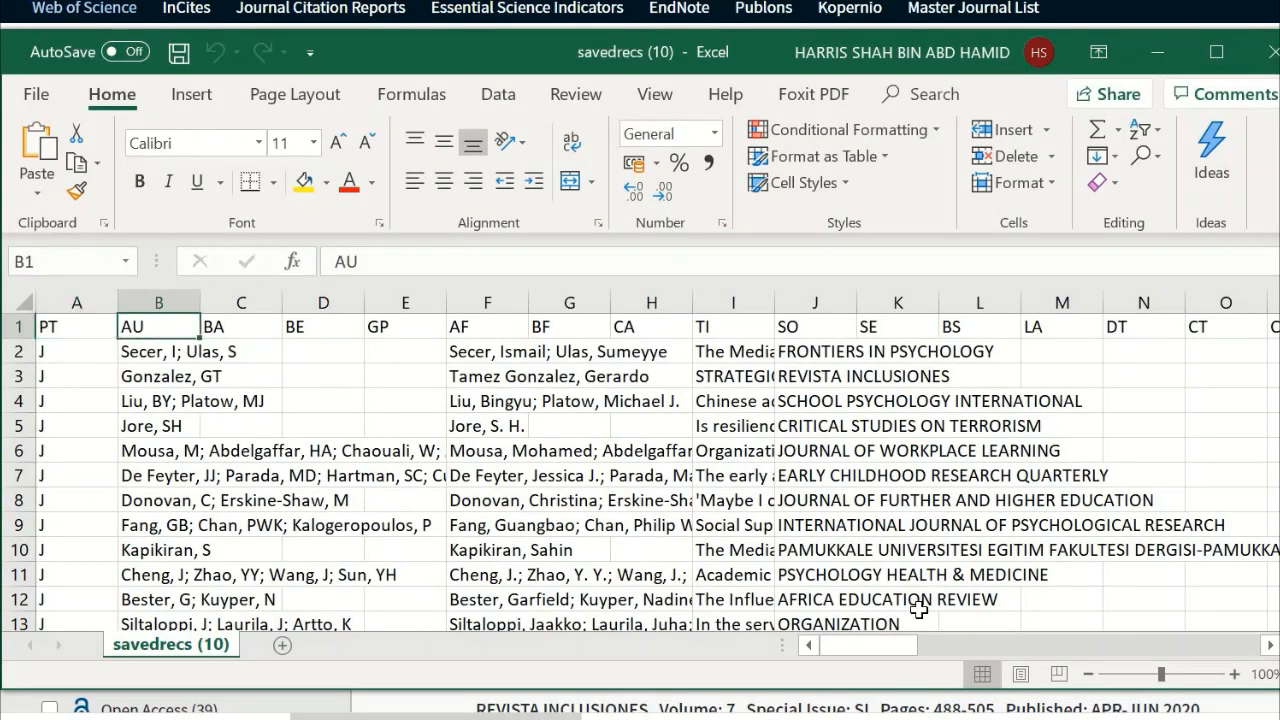
{"action": "key", "text": "Right"}
{"action": "key", "text": "Right"}
{"action": "key", "text": "Right"}
{"action": "key", "text": "Right"}
{"action": "key", "text": "Right"}
{"action": "key", "text": "Right"}
{"action": "key", "text": "Right"}
{"action": "key", "text": "Right"}
{"action": "key", "text": "Right"}
{"action": "key", "text": "Right"}
{"action": "key", "text": "Right"}
{"action": "key", "text": "Right"}
{"action": "key", "text": "Right"}
{"action": "key", "text": "Right"}
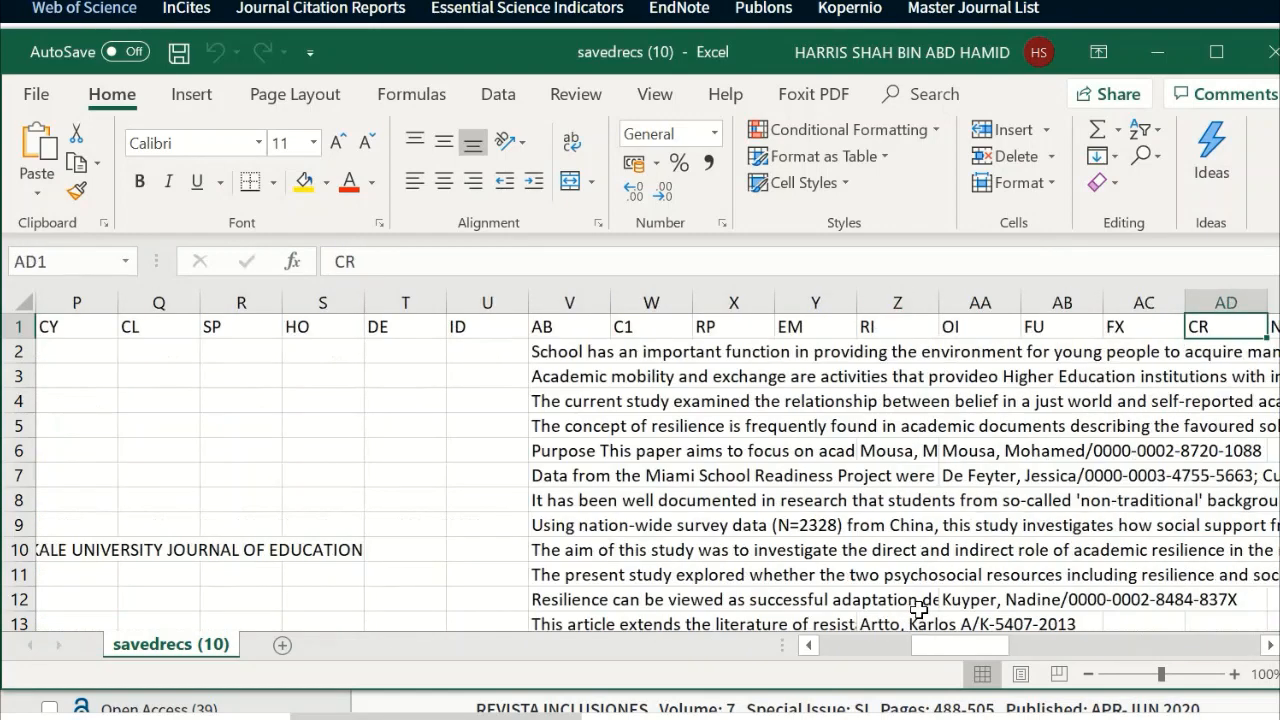
- Examine the first record's abstract in the AB field, cell V2
{"action": "key", "text": "Down"}
{"action": "key", "text": "Left"}
{"action": "key", "text": "Left"}
{"action": "key", "text": "Left"}
{"action": "key", "text": "Left"}
{"action": "key", "text": "Left"}
{"action": "key", "text": "Left"}
{"action": "key", "text": "Left"}
{"action": "key", "text": "Left"}
{"action": "key", "text": "Left"}
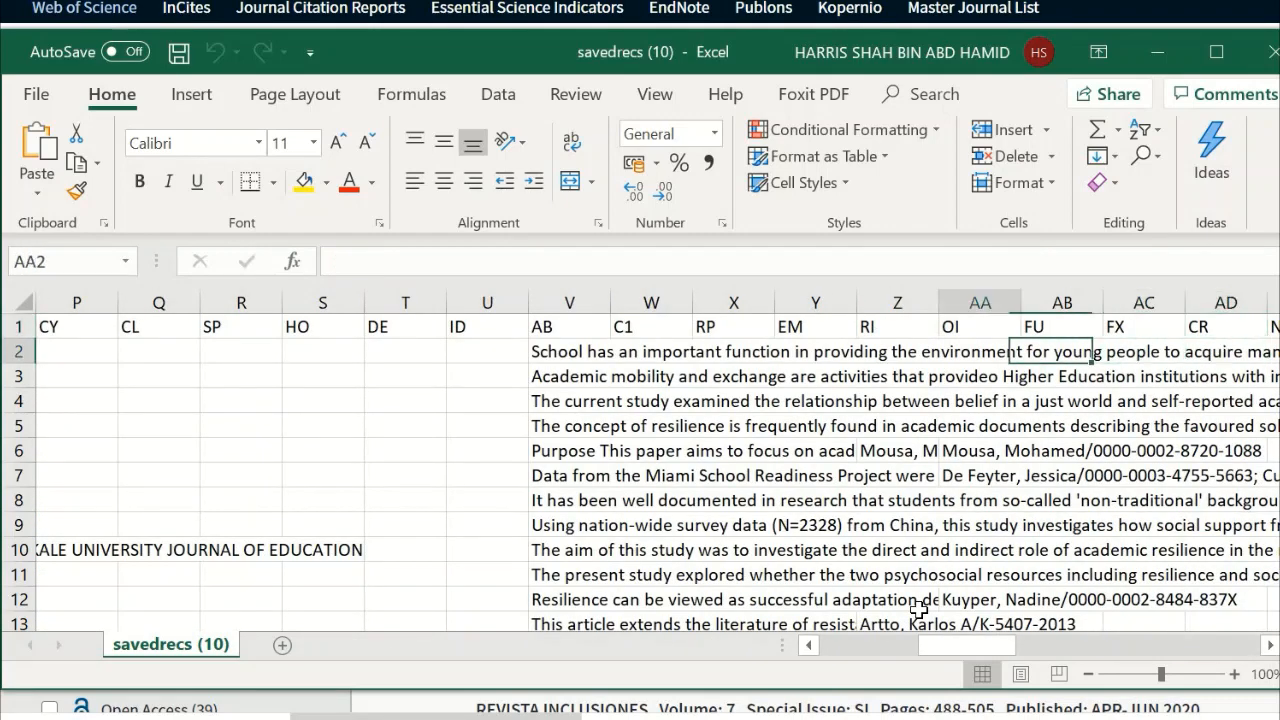
{"action": "key", "text": "Down"}
{"action": "key", "text": "Up"}
{"action": "key", "text": "Right"}
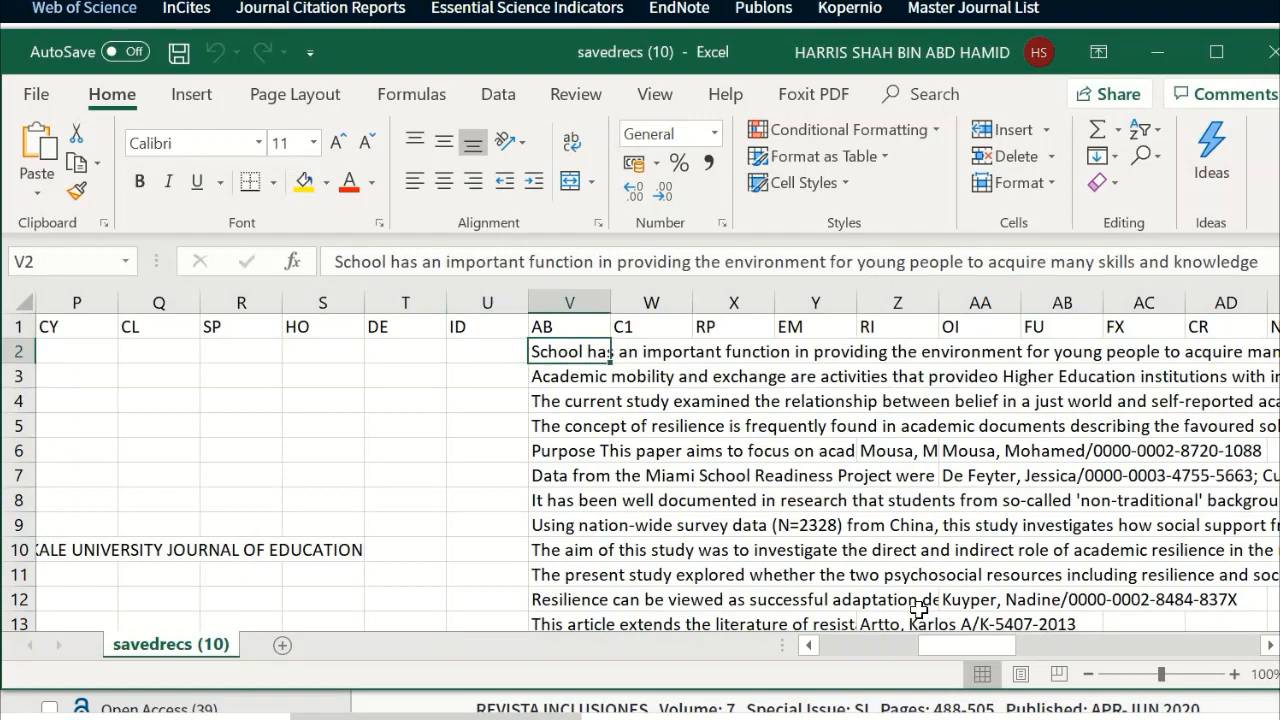
- Examine the first record's remaining fields to the right of its abstract, as far as the PD field in column AR
{"action": "key", "text": "Right"}
{"action": "key", "text": "Right"}
{"action": "key", "text": "Right"}
{"action": "key", "text": "Right"}
{"action": "key", "text": "Right"}
{"action": "key", "text": "Right"}
{"action": "key", "text": "Right"}
{"action": "key", "text": "Right"}
{"action": "key", "text": "Right"}
{"action": "key", "text": "Right"}
{"action": "key", "text": "Right"}
{"action": "key", "text": "Right"}
{"action": "key", "text": "Right"}
{"action": "key", "text": "Right"}
{"action": "key", "text": "Right"}
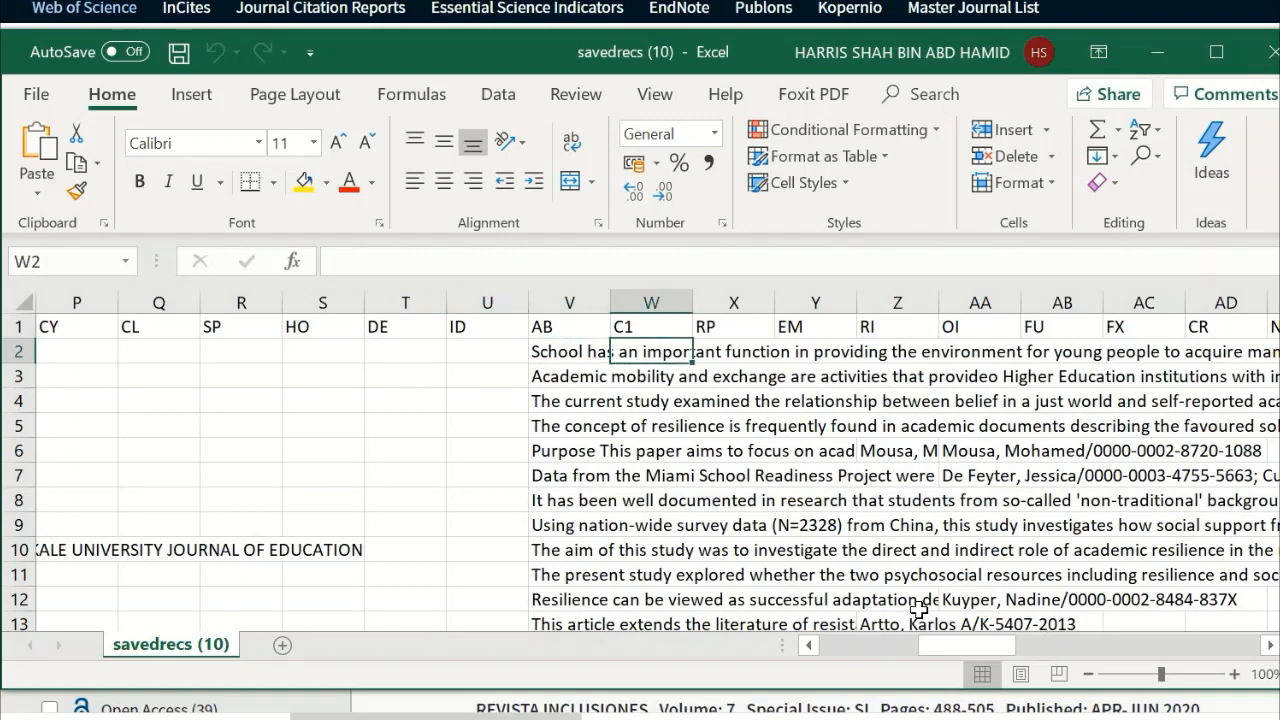
{"action": "key", "text": "Right"}
{"action": "key", "text": "Right"}
{"action": "key", "text": "Right"}
{"action": "key", "text": "Right"}
{"action": "key", "text": "Right"}
{"action": "key", "text": "Right"}
{"action": "key", "text": "Right"}
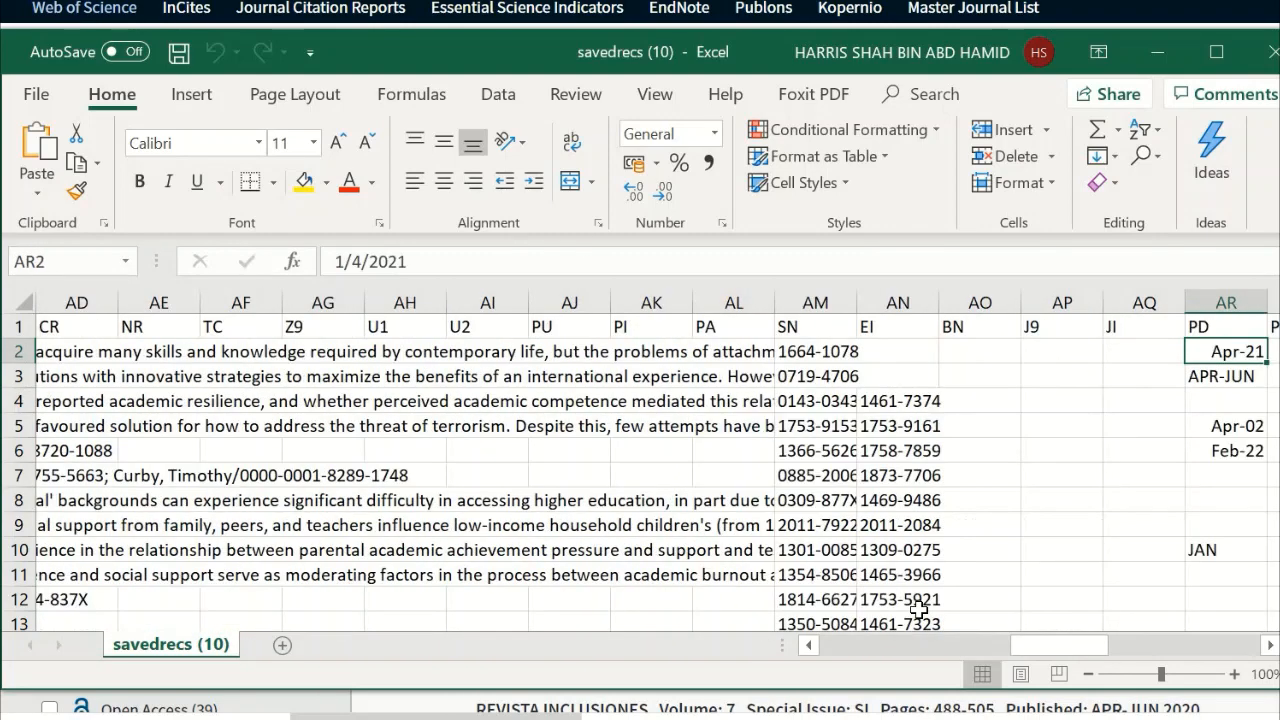
- Return to the AB field in column V and look through the abstracts of the records further down
{"action": "key", "text": "Left"}
{"action": "key", "text": "Left"}
{"action": "key", "text": "Left"}
{"action": "key", "text": "Left"}
{"action": "key", "text": "Left"}
{"action": "key", "text": "Left"}
{"action": "key", "text": "Left"}
{"action": "key", "text": "Left"}
{"action": "key", "text": "Left"}
{"action": "key", "text": "Left"}
{"action": "key", "text": "Left"}
{"action": "key", "text": "Left"}
{"action": "key", "text": "Left"}
{"action": "key", "text": "Left"}
{"action": "key", "text": "Left"}
{"action": "key", "text": "Left"}
{"action": "key", "text": "Left"}
{"action": "key", "text": "Left"}
{"action": "key", "text": "Left"}
{"action": "key", "text": "Left"}
{"action": "key", "text": "Left"}
{"action": "key", "text": "Left"}
{"action": "key", "text": "Left"}
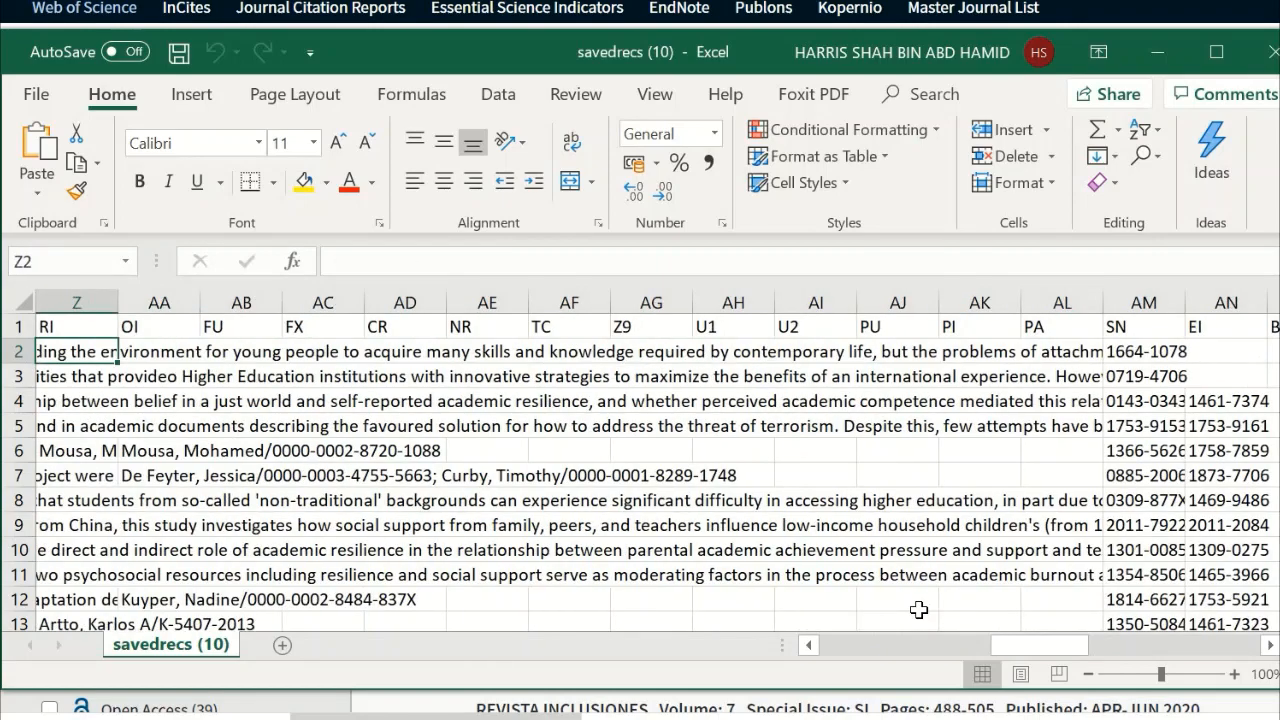
{"action": "key", "text": "Right"}
{"action": "key", "text": "Down"}
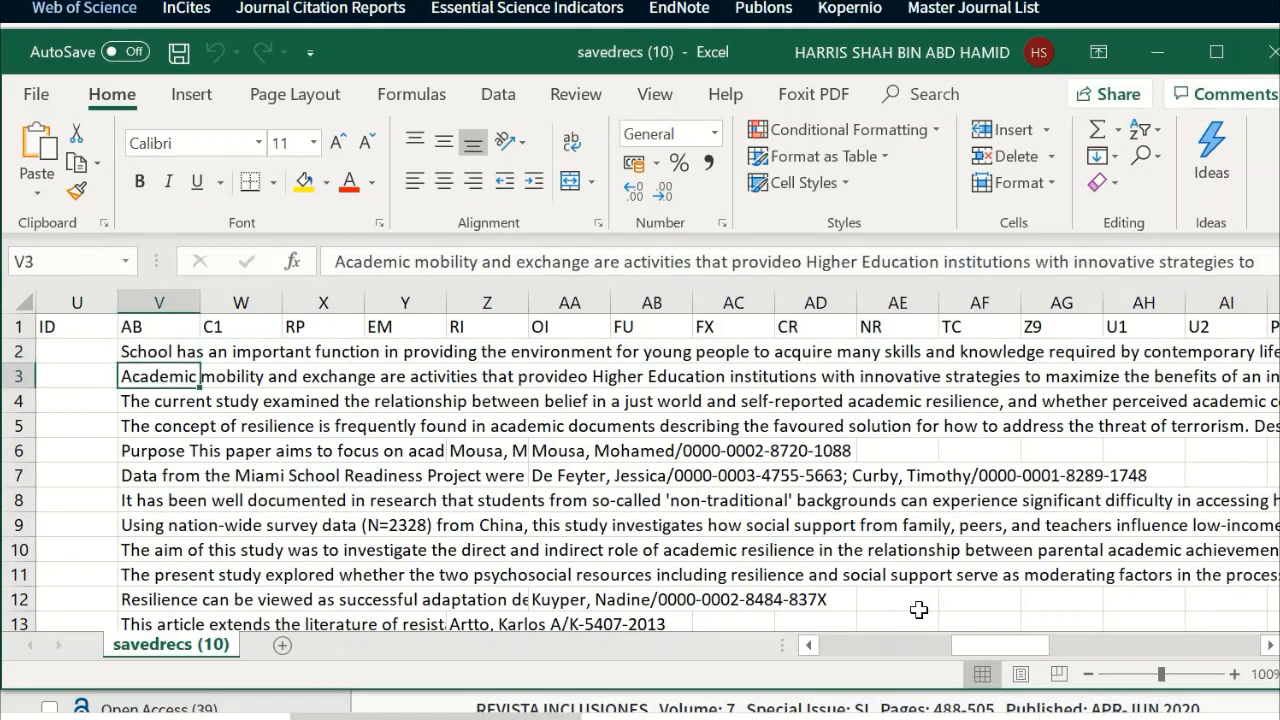
{"action": "key", "text": "Down"}
{"action": "key", "text": "Down"}
{"action": "key", "text": "Down"}
{"action": "key", "text": "Down"}
{"action": "key", "text": "Down"}
{"action": "key", "text": "Down"}
{"action": "key", "text": "Down"}
{"action": "key", "text": "Down"}
{"action": "key", "text": "Down"}
{"action": "key", "text": "Down"}
{"action": "key", "text": "Down"}
{"action": "key", "text": "Down"}
{"action": "key", "text": "Down"}
{"action": "key", "text": "Down"}
{"action": "key", "text": "Down"}
{"action": "key", "text": "Down"}
{"action": "key", "text": "Down"}
{"action": "key", "text": "Down"}
{"action": "key", "text": "Down"}
{"action": "key", "text": "Down"}
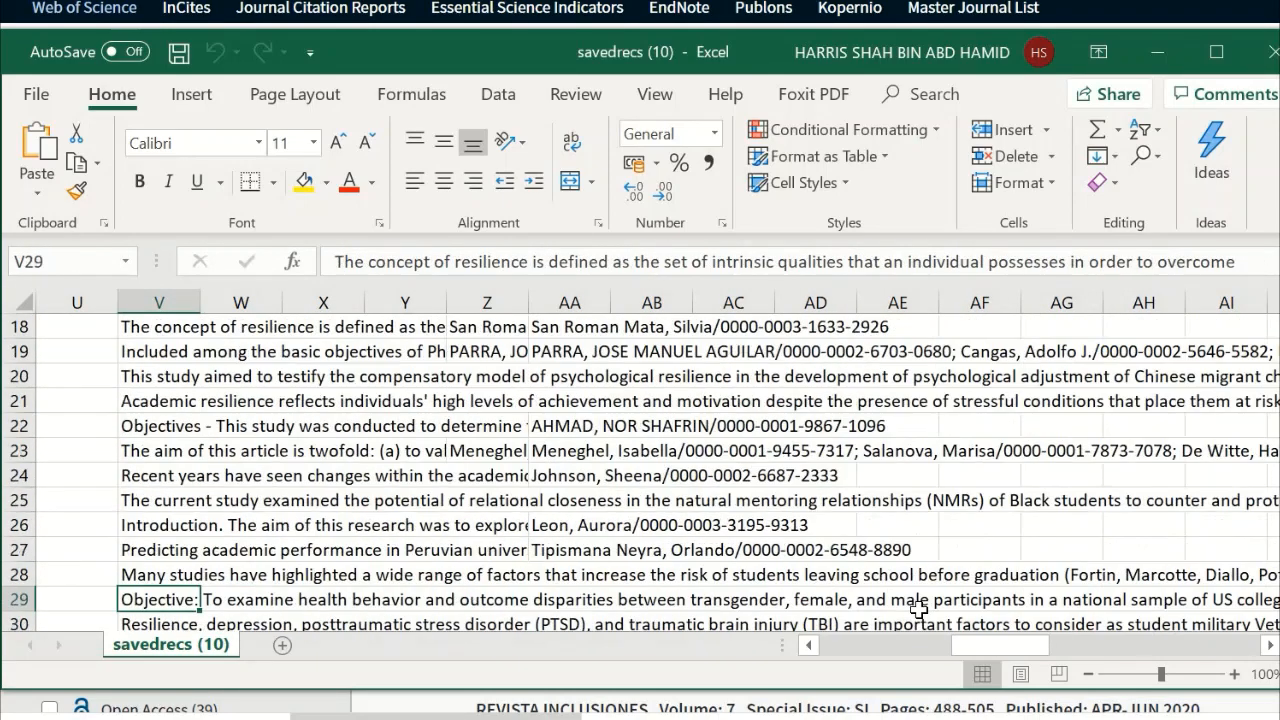
- Return to column A and view the authors, titles and journal names of the records around row 33
{"action": "key", "text": "Left"}
{"action": "key", "text": "Left"}
{"action": "key", "text": "Left"}
{"action": "key", "text": "Left"}
{"action": "key", "text": "Left"}
{"action": "key", "text": "Left"}
{"action": "key", "text": "Left"}
{"action": "key", "text": "Left"}
{"action": "key", "text": "Left"}
{"action": "key", "text": "Left"}
{"action": "key", "text": "Left"}
{"action": "key", "text": "Left"}
{"action": "key", "text": "Left"}
{"action": "key", "text": "Left"}
{"action": "key", "text": "Left"}
{"action": "key", "text": "Left"}
{"action": "key", "text": "Left"}
{"action": "key", "text": "Left"}
{"action": "key", "text": "Left"}
{"action": "key", "text": "Left"}
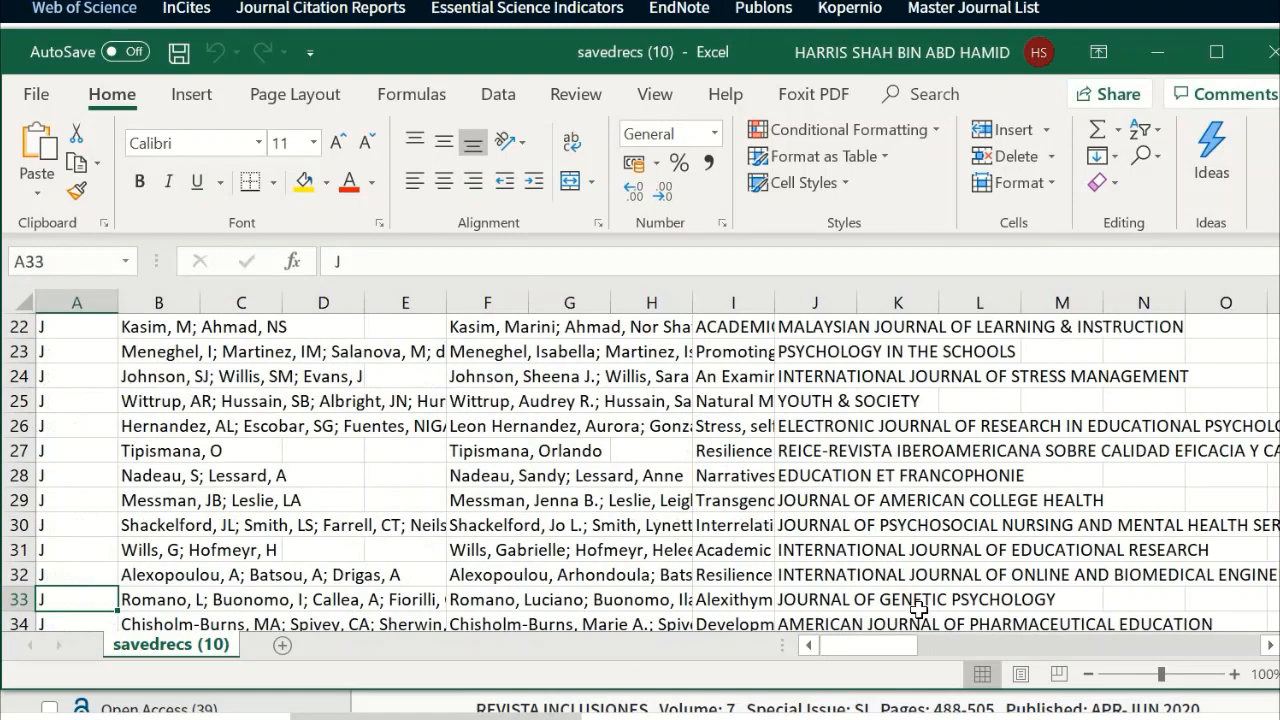
- Move along row 33 past the title and journal name to the record's abstract around column V
{"action": "key", "text": "Right"}
{"action": "key", "text": "Right"}
{"action": "key", "text": "Right"}
{"action": "key", "text": "Right"}
{"action": "key", "text": "Right"}
{"action": "key", "text": "Right"}
{"action": "key", "text": "Right"}
{"action": "key", "text": "Right"}
{"action": "key", "text": "Right"}
{"action": "key", "text": "Right"}
{"action": "key", "text": "Right"}
{"action": "key", "text": "Right"}
{"action": "key", "text": "Right"}
{"action": "key", "text": "Right"}
{"action": "key", "text": "Right"}
{"action": "key", "text": "Right"}
{"action": "key", "text": "Right"}
{"action": "key", "text": "Right"}
{"action": "key", "text": "Right"}
{"action": "key", "text": "Right"}
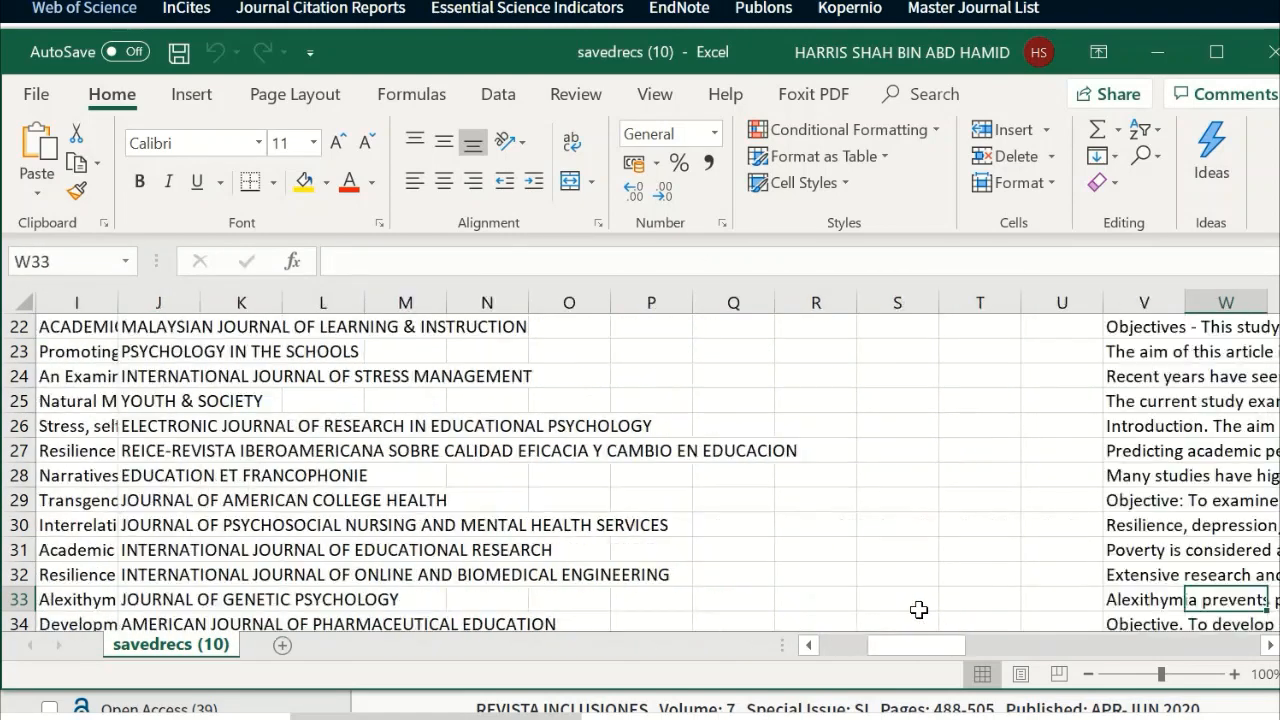
- Return along row 33 to column A, at the start of the record
{"action": "key", "text": "Left"}
{"action": "key", "text": "Left"}
{"action": "key", "text": "Left"}
{"action": "key", "text": "Left"}
{"action": "key", "text": "Left"}
{"action": "key", "text": "Left"}
{"action": "key", "text": "Left"}
{"action": "key", "text": "Left"}
{"action": "key", "text": "Left"}
{"action": "key", "text": "Left"}
{"action": "key", "text": "Left"}
{"action": "key", "text": "Left"}
{"action": "key", "text": "Left"}
{"action": "key", "text": "Left"}
{"action": "key", "text": "Left"}
{"action": "key", "text": "Left"}
{"action": "key", "text": "Left"}
{"action": "key", "text": "Left"}
{"action": "key", "text": "Left"}
{"action": "key", "text": "Left"}
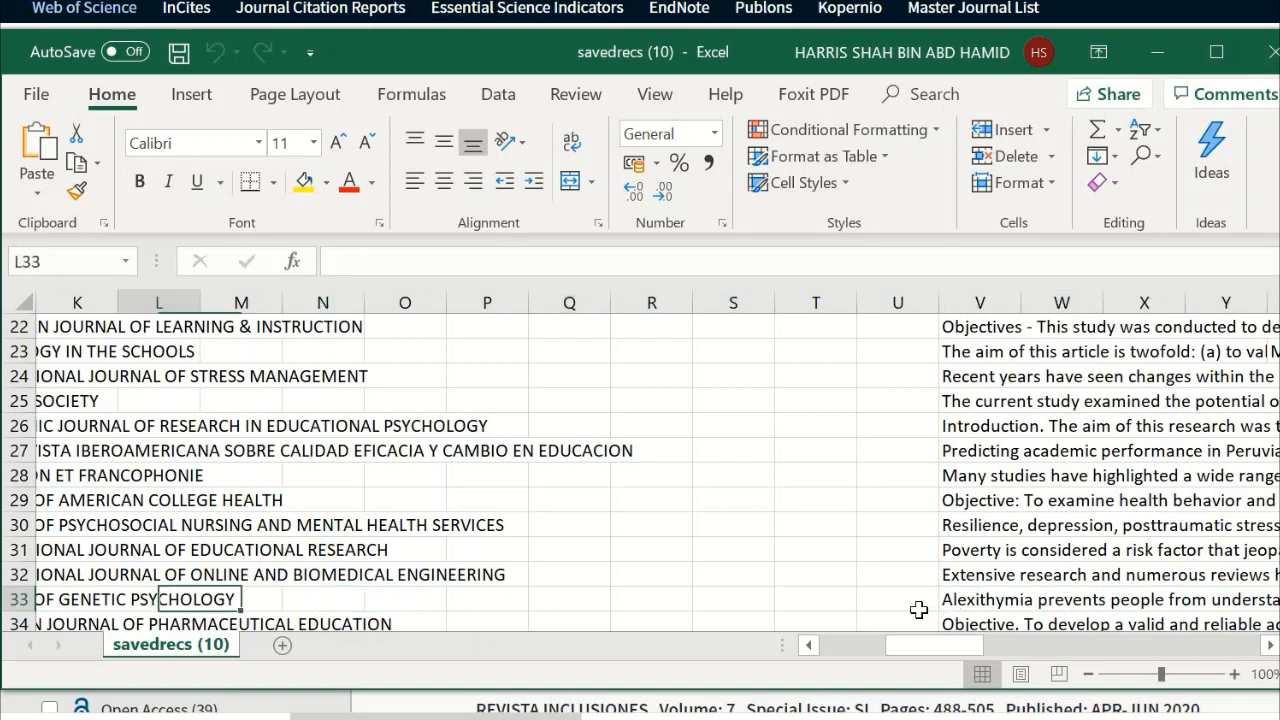
{"action": "key", "text": "Left"}
{"action": "key", "text": "Left"}
{"action": "key", "text": "Left"}
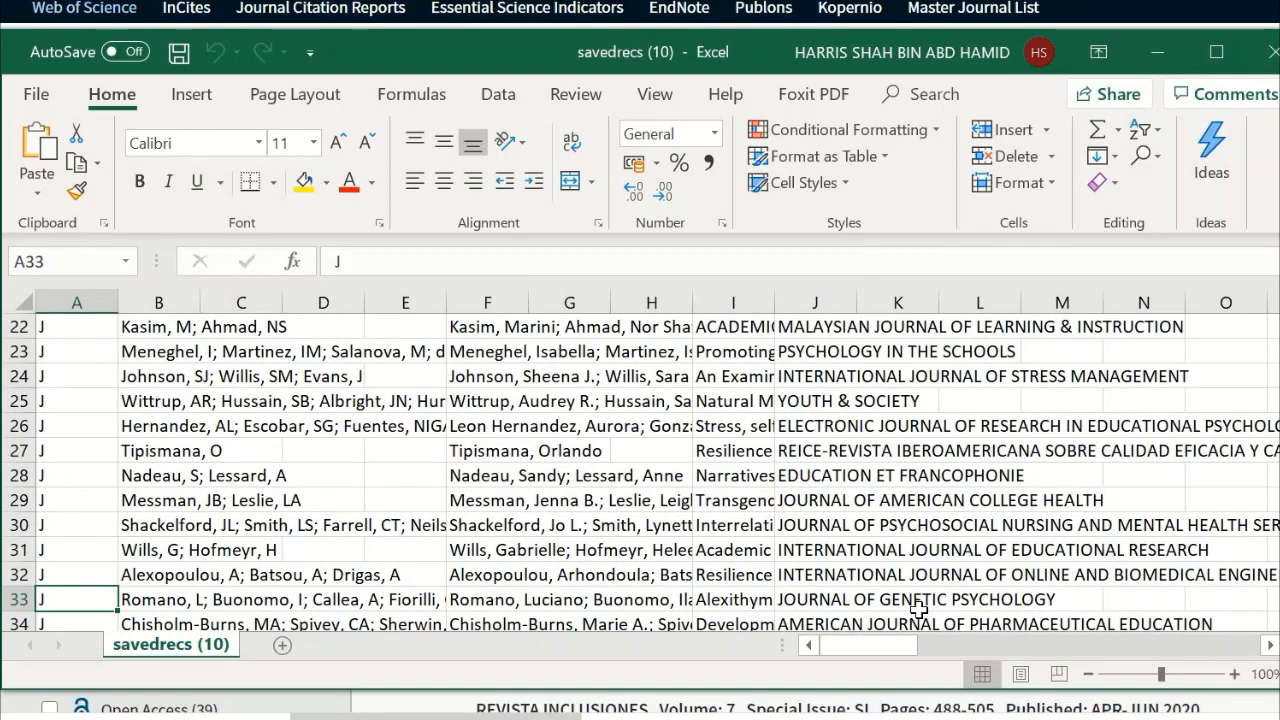
- Switch back to Web of Science and rerun the title search with the exact phrase "academic resilience" in quotation marks
{"action": "left_click", "coordinate": [1158, 51]}
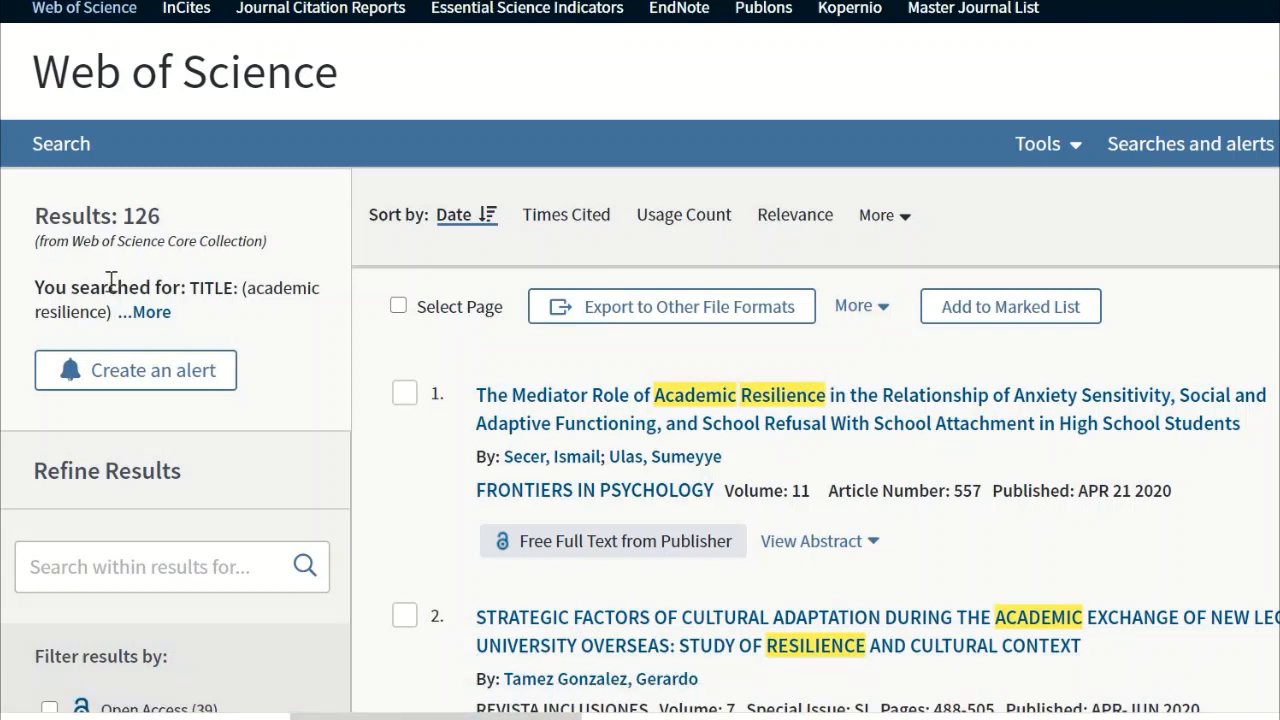
{"action": "left_click", "coordinate": [62, 144]}
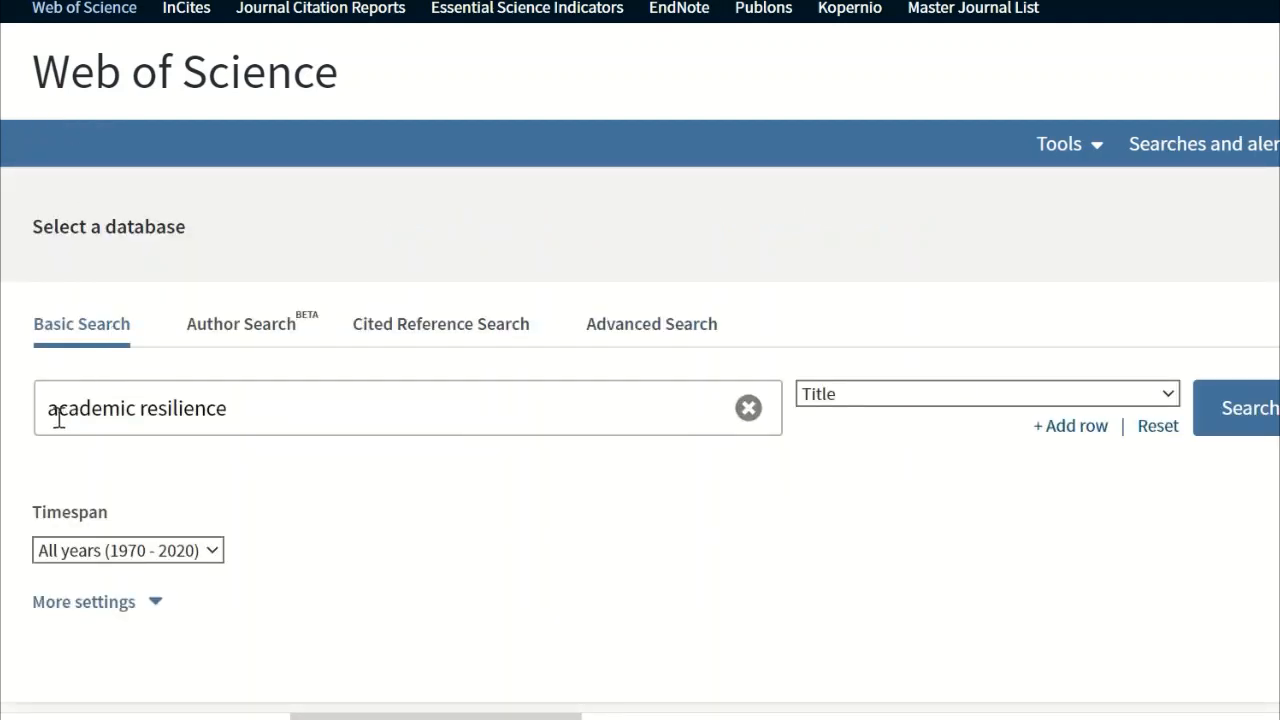
{"action": "left_click", "coordinate": [55, 416]}
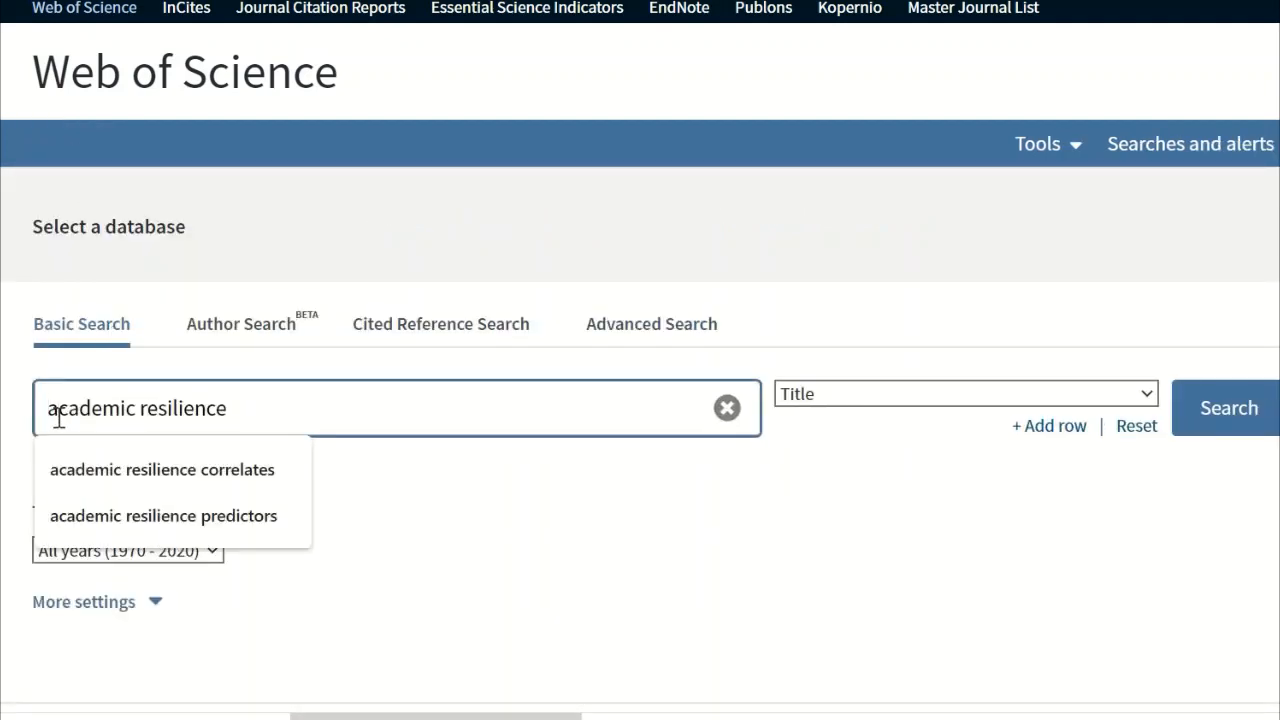
{"action": "type", "text": "\""}
{"action": "key", "text": "Right"}
{"action": "key", "text": "Right"}
{"action": "key", "text": "Right"}
{"action": "key", "text": "Right"}
{"action": "key", "text": "Right"}
{"action": "key", "text": "Right"}
{"action": "key", "text": "Right"}
{"action": "key", "text": "Right"}
{"action": "key", "text": "Right"}
{"action": "key", "text": "Right"}
{"action": "key", "text": "Right"}
{"action": "key", "text": "Right"}
{"action": "key", "text": "Right"}
{"action": "key", "text": "Right"}
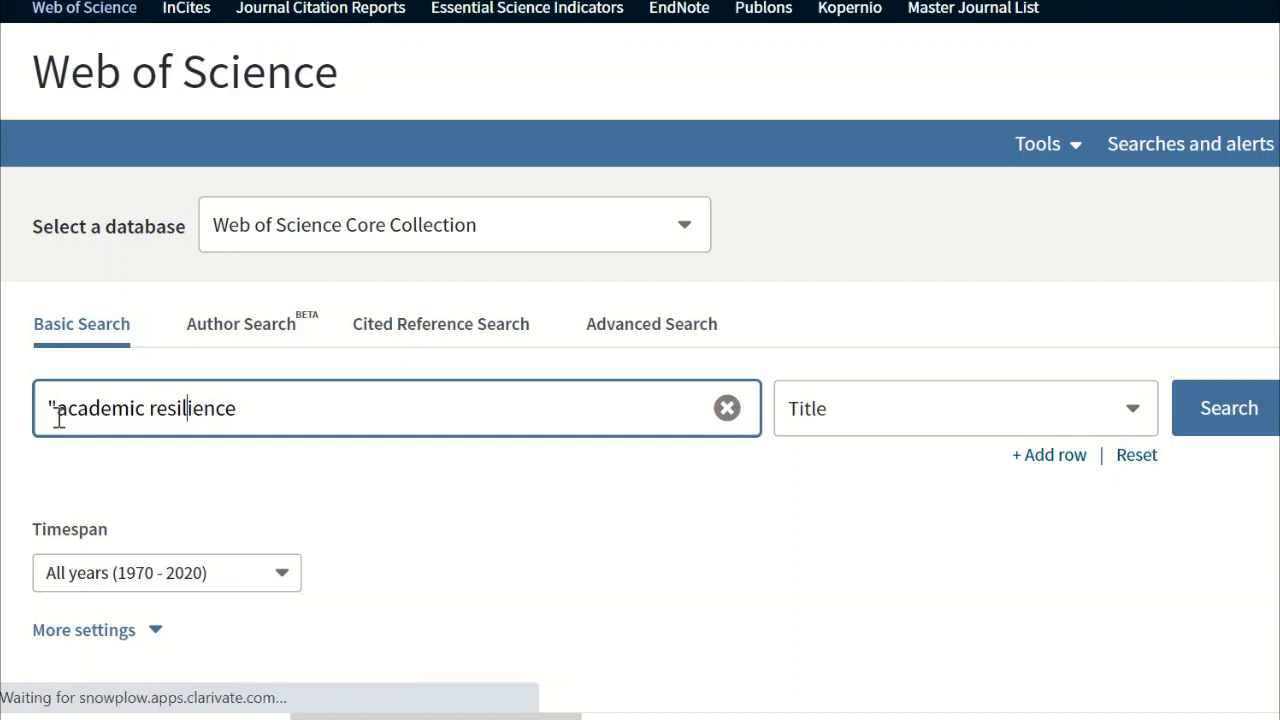
{"action": "key", "text": "Right"}
{"action": "key", "text": "Right"}
{"action": "key", "text": "Right"}
{"action": "key", "text": "Right"}
{"action": "type", "text": "\""}
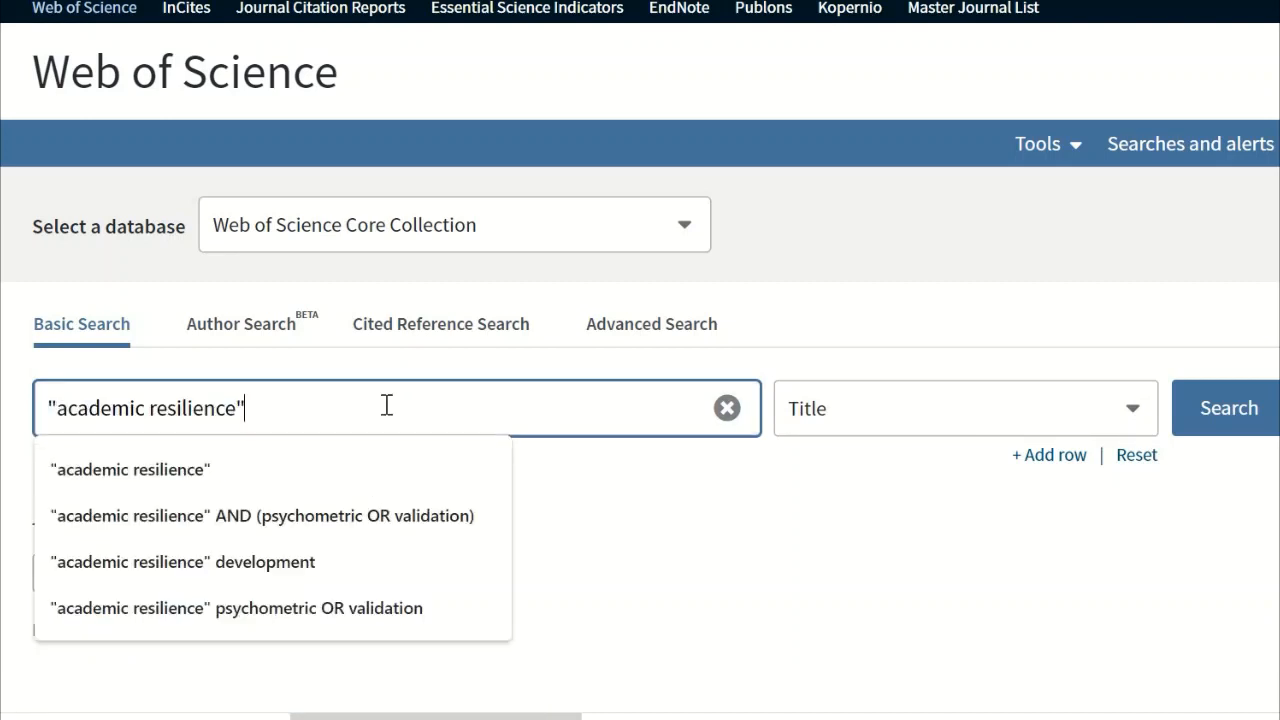
{"action": "left_click", "coordinate": [770, 498]}
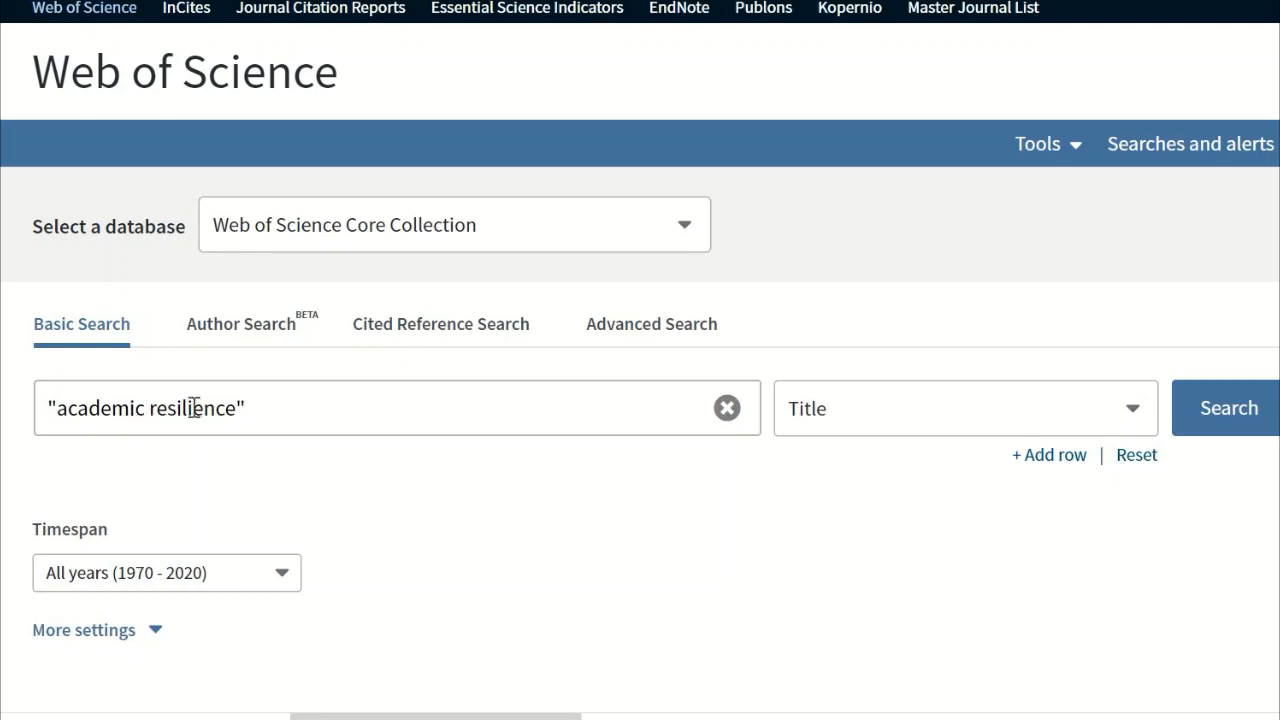
{"action": "left_click", "coordinate": [1236, 426]}
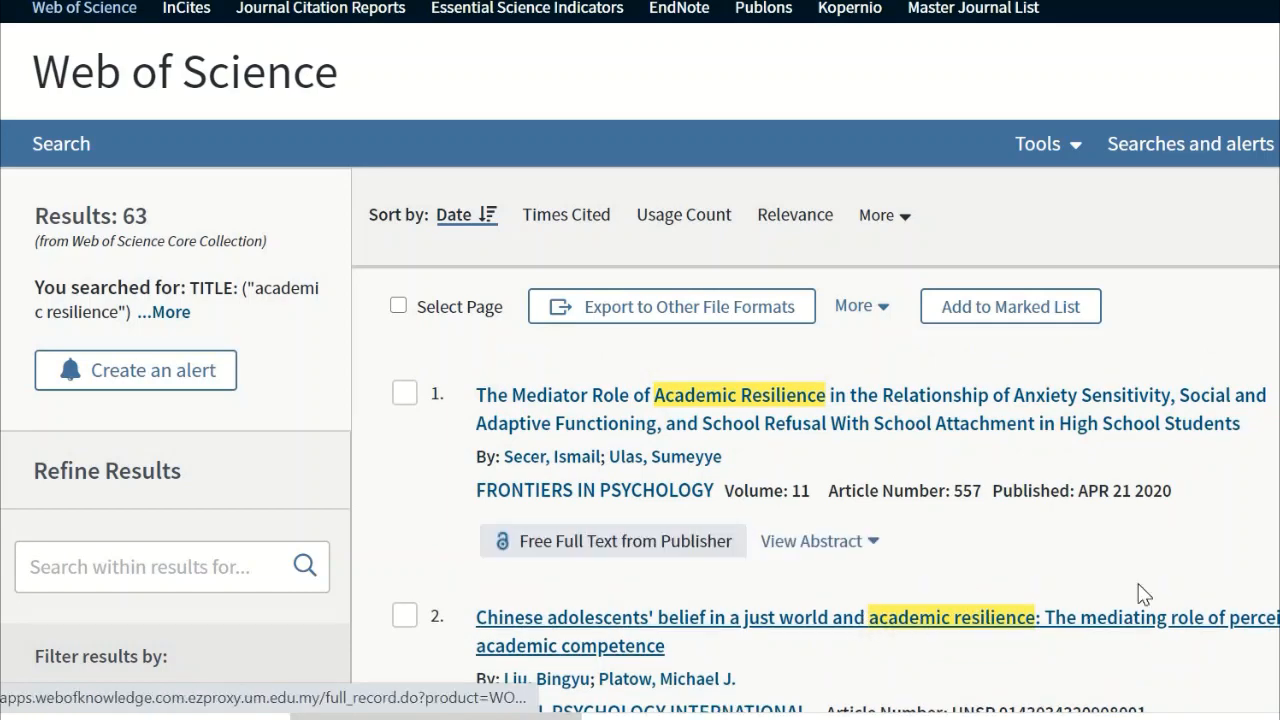
- Look through the exact-phrase search results down to about the tenth record and return to the start of the list
{"action": "scroll", "coordinate": [1178, 525], "scroll_direction": "down", "scroll_amount": 3}
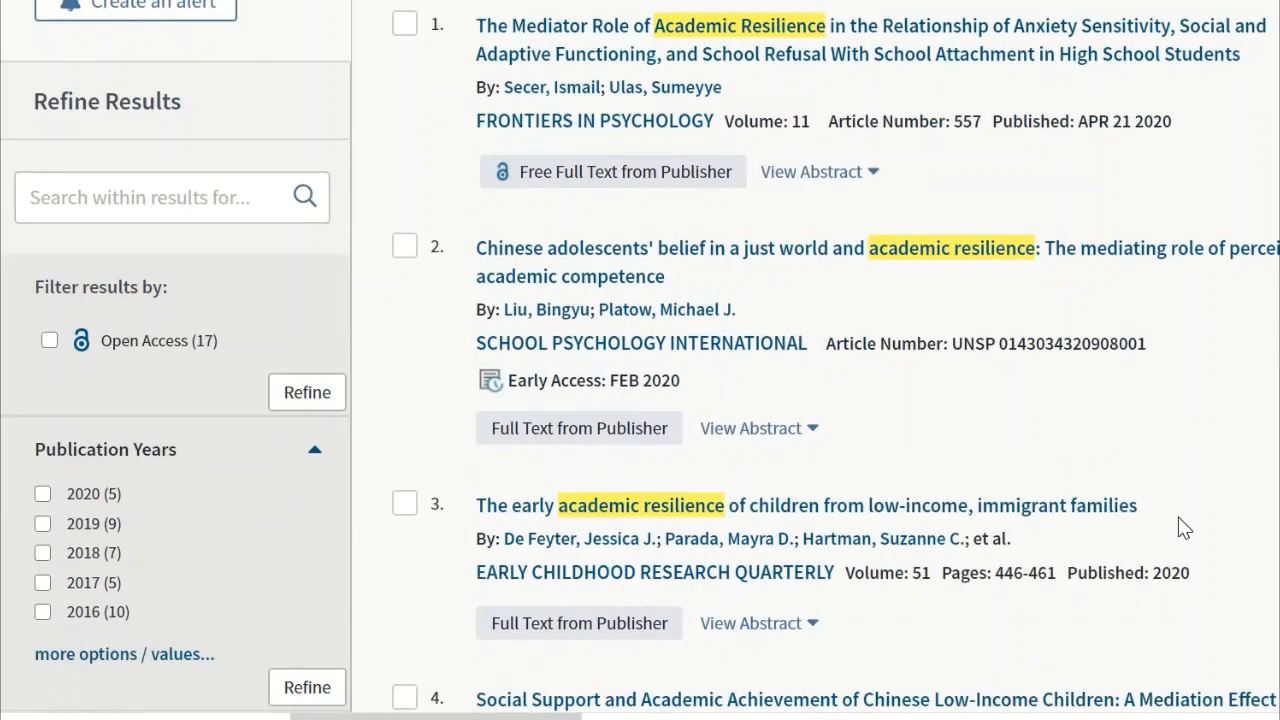
{"action": "scroll", "coordinate": [1183, 527], "scroll_direction": "down", "scroll_amount": 6}
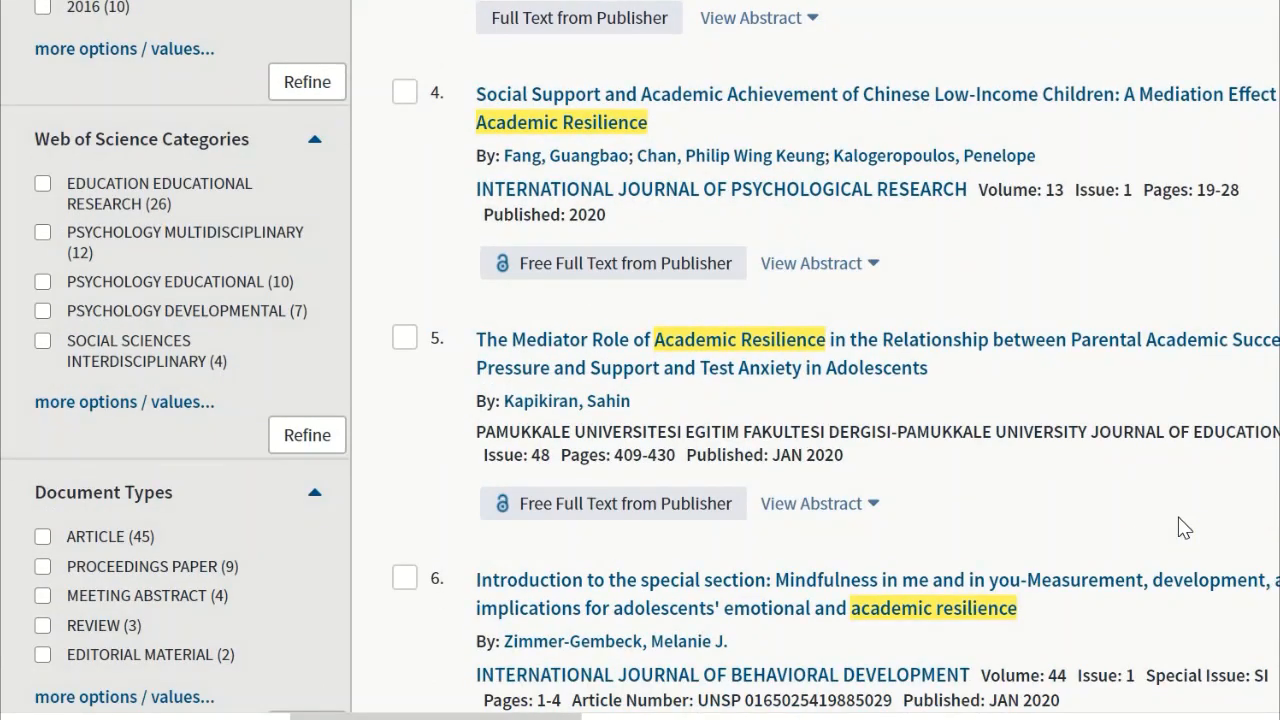
{"action": "scroll", "coordinate": [1178, 527], "scroll_direction": "down", "scroll_amount": 5}
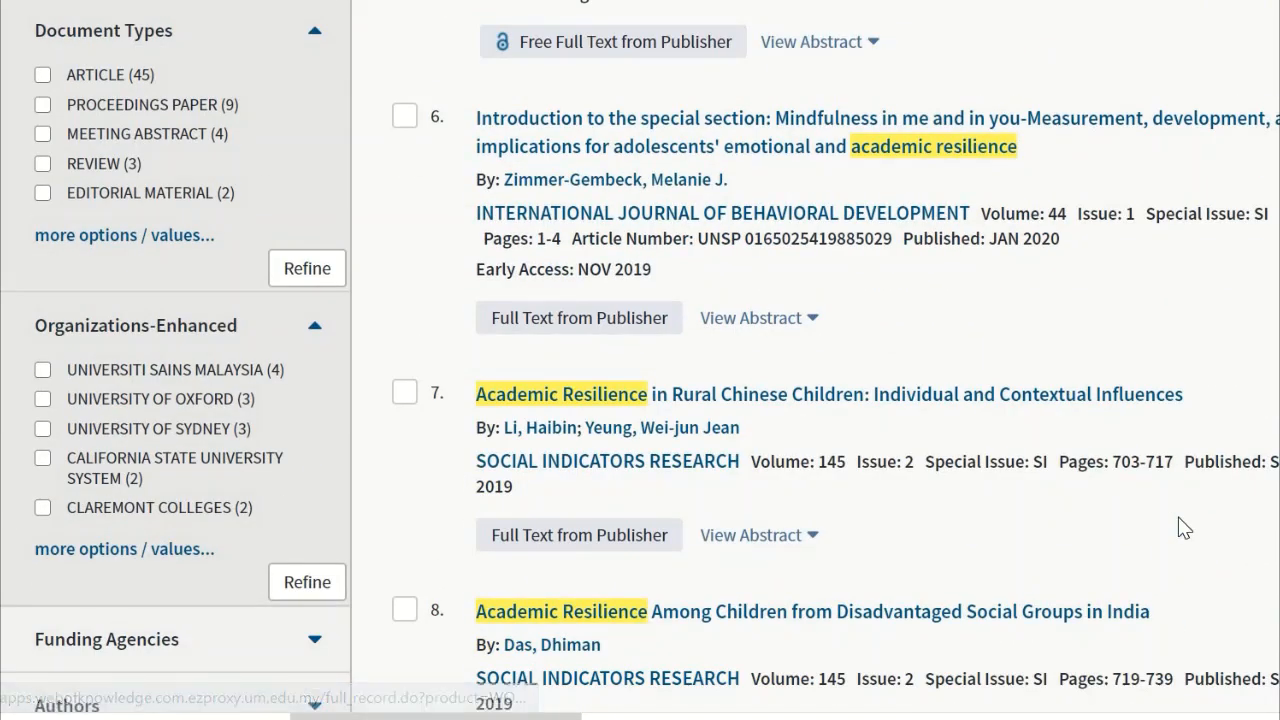
{"action": "scroll", "coordinate": [1178, 527], "scroll_direction": "down", "scroll_amount": 4}
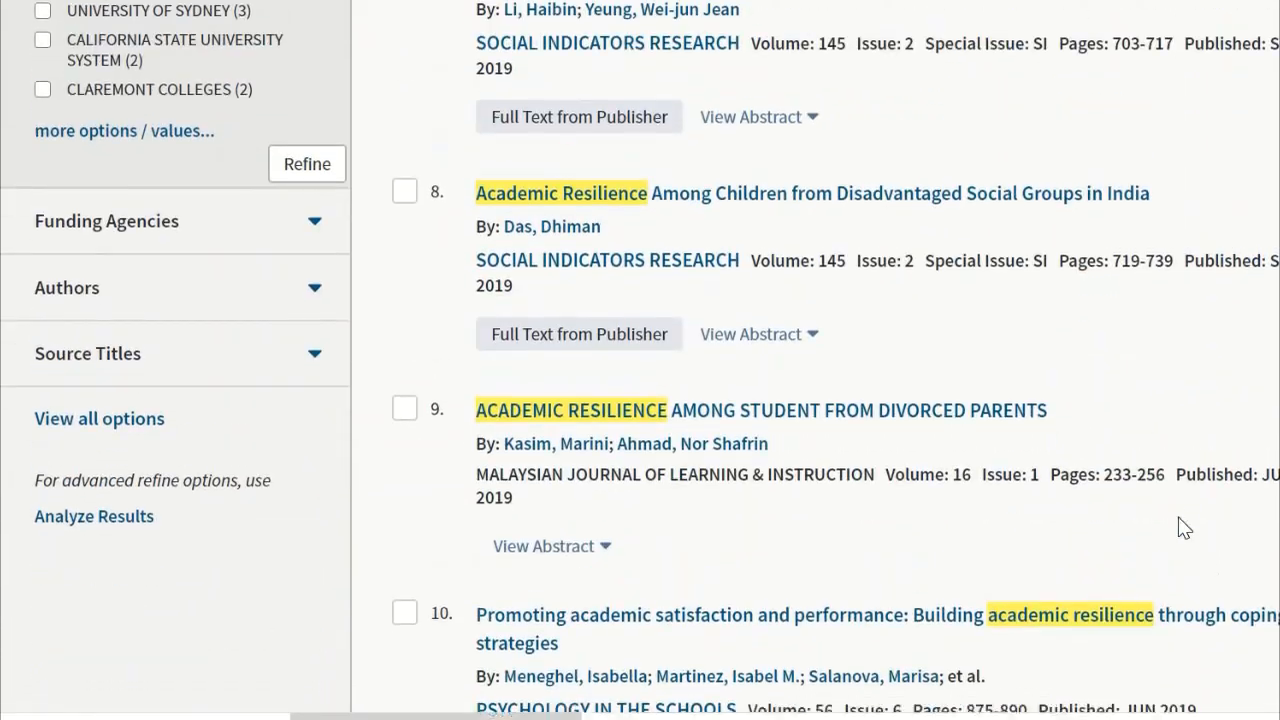
{"action": "scroll", "coordinate": [1183, 527], "scroll_direction": "up", "scroll_amount": 17}
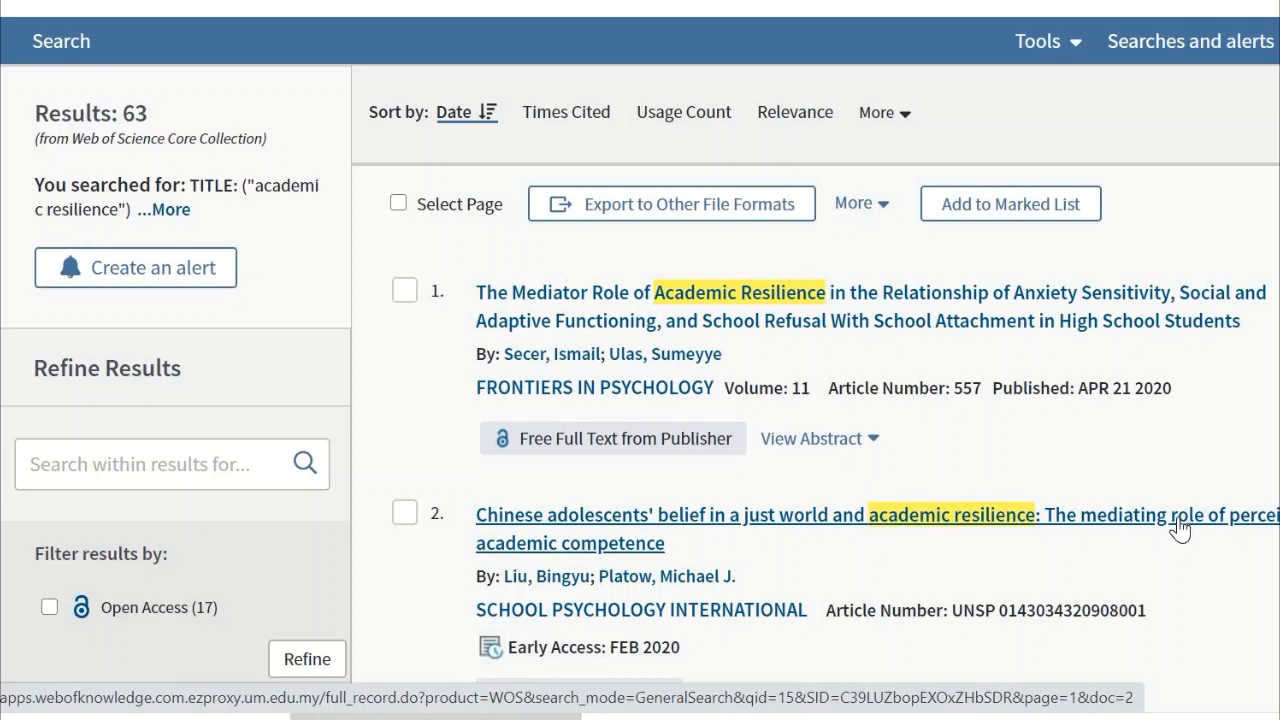
{"action": "scroll", "coordinate": [1180, 530], "scroll_direction": "up", "scroll_amount": 1}
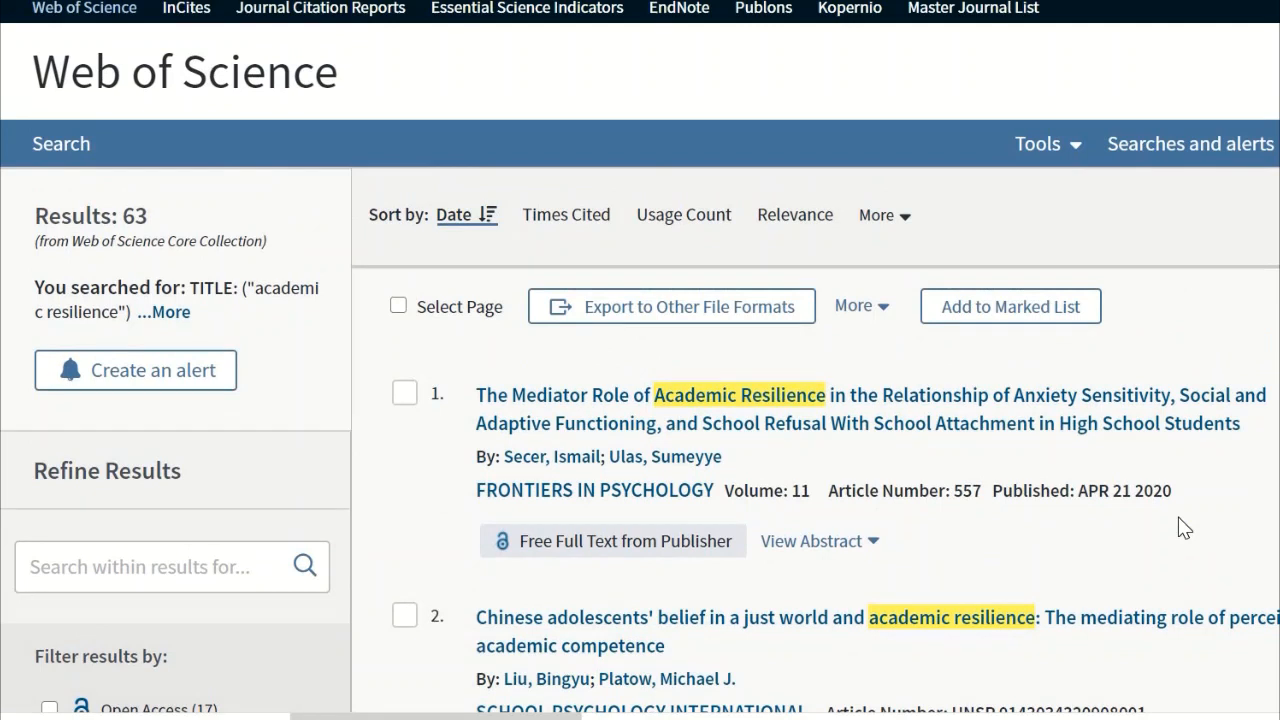